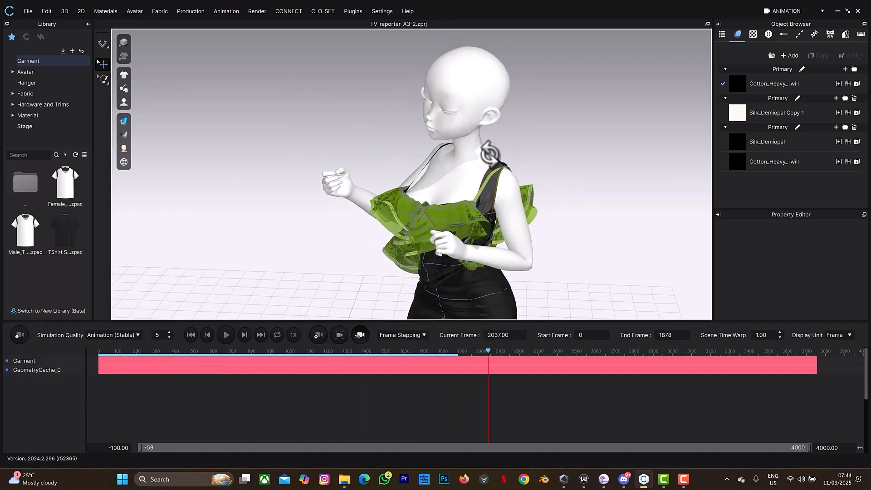
# - Scrub the animation back to frame 1300 and examine the ruffled top and skirt from the back and front
pyautogui.moveTo(486, 154); pyautogui.dragTo(463, 323, button='right')
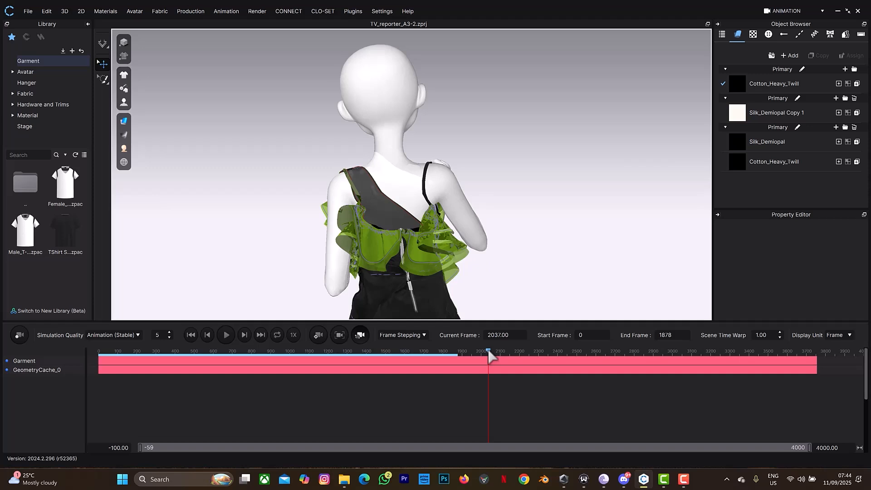
pyautogui.moveTo(493, 352); pyautogui.dragTo(764, 372)
pyautogui.moveTo(581, 374); pyautogui.dragTo(347, 366)
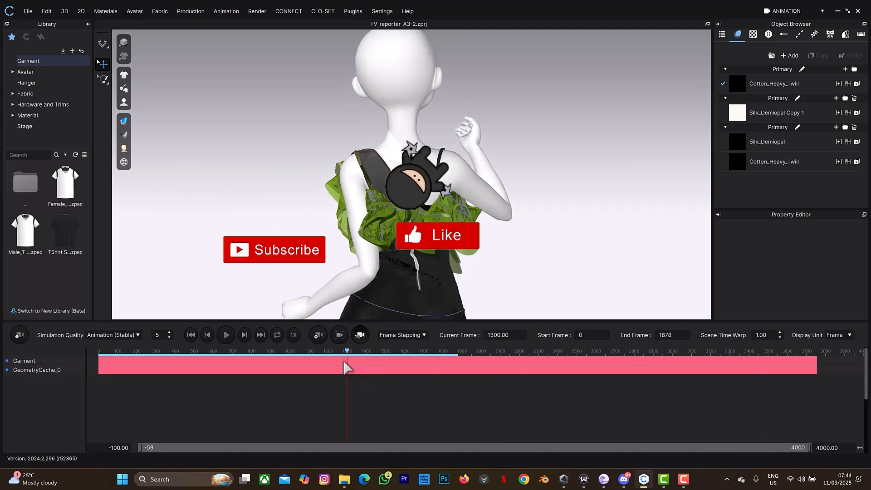
pyautogui.moveTo(429, 182); pyautogui.dragTo(498, 187, button='right')
pyautogui.scroll(3, 490, 190)
pyautogui.scroll(1, 490, 191)
pyautogui.moveTo(525, 160); pyautogui.dragTo(505, 159, button='right')
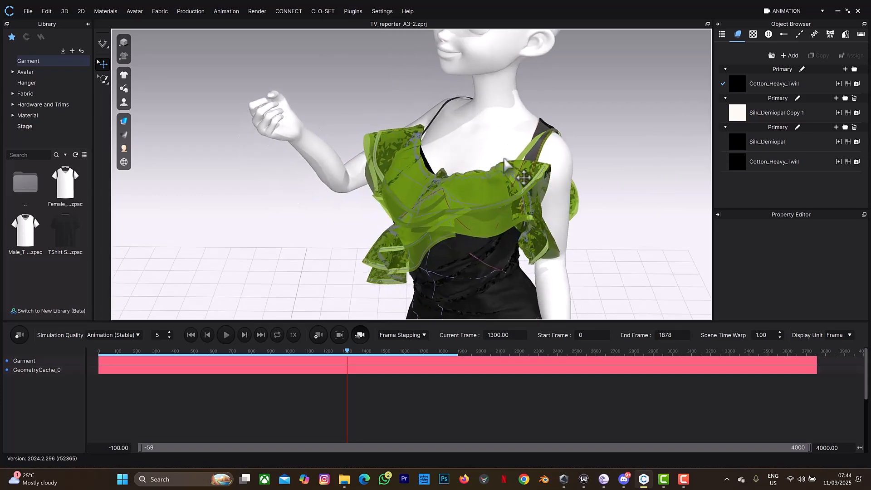
pyautogui.moveTo(537, 183); pyautogui.dragTo(524, 181, button='right')
pyautogui.moveTo(524, 175); pyautogui.dragTo(507, 54, button='middle')
pyautogui.moveTo(523, 171); pyautogui.dragTo(521, 151, button='right')
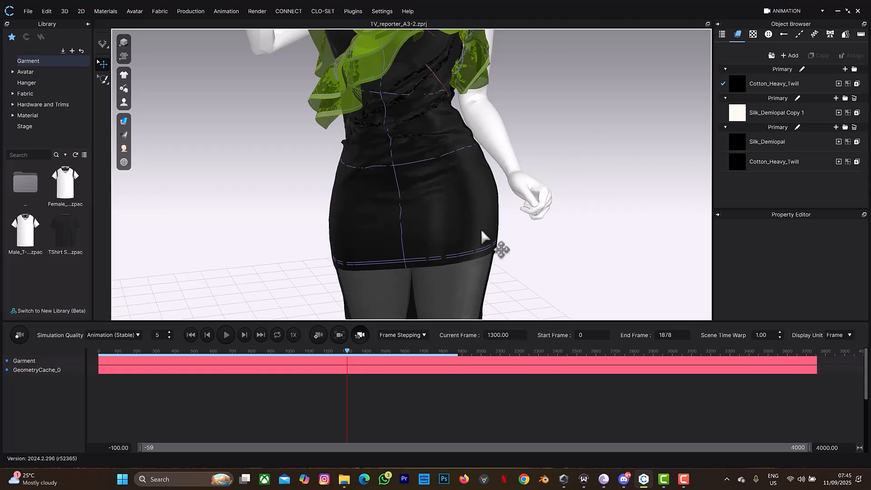
# - Move the animation to frame 2623 and inspect the waist and hips of the dress from behind
pyautogui.moveTo(349, 353); pyautogui.dragTo(601, 349)
pyautogui.moveTo(500, 146); pyautogui.dragTo(424, 127, button='right')
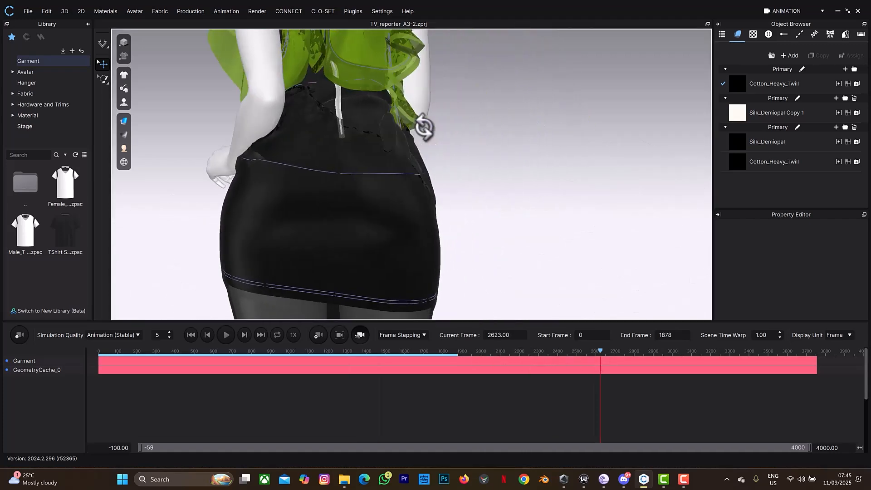
pyautogui.moveTo(336, 136); pyautogui.dragTo(401, 110, button='middle')
pyautogui.moveTo(415, 120); pyautogui.dragTo(407, 128, button='right')
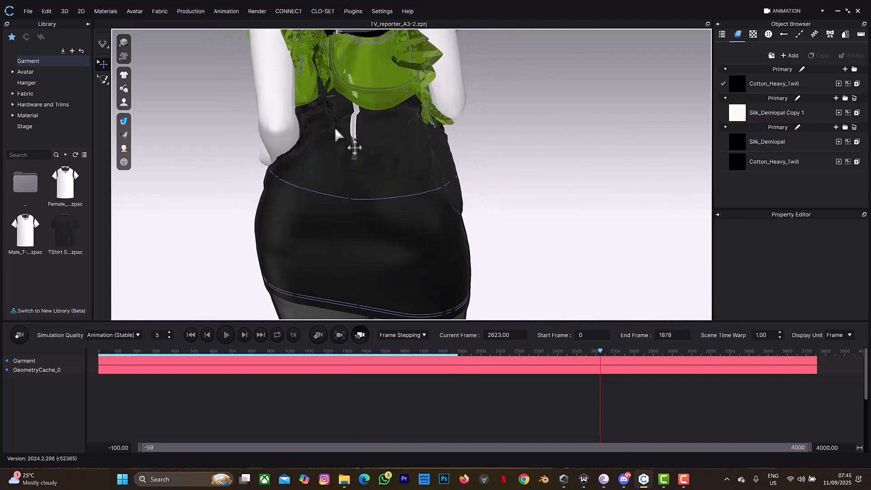
pyautogui.scroll(3, 317, 135)
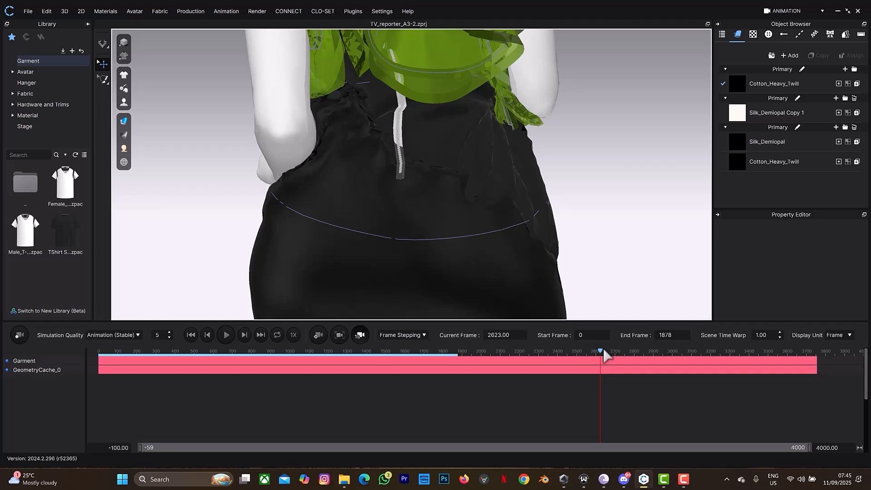
# - Advance the animation to frame 3203 and inspect the back ruffles, zipper and waist seam up close
pyautogui.click(652, 358)
pyautogui.moveTo(666, 360); pyautogui.dragTo(712, 363)
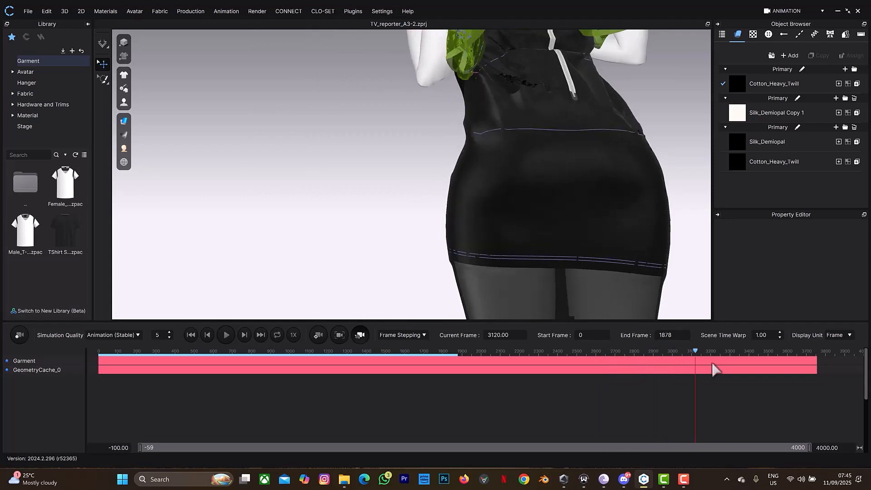
pyautogui.scroll(3, 505, 127)
pyautogui.moveTo(506, 126); pyautogui.dragTo(630, 203, button='middle')
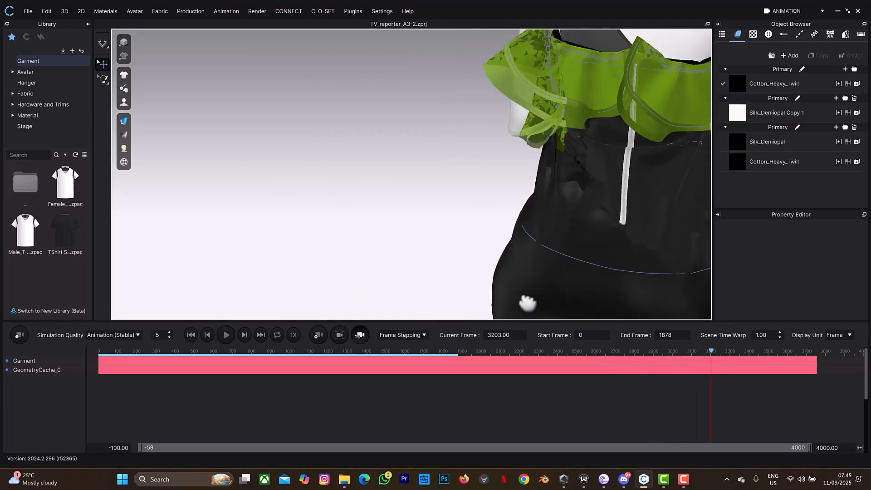
pyautogui.moveTo(630, 202); pyautogui.dragTo(620, 181, button='right')
pyautogui.scroll(-3, 633, 185)
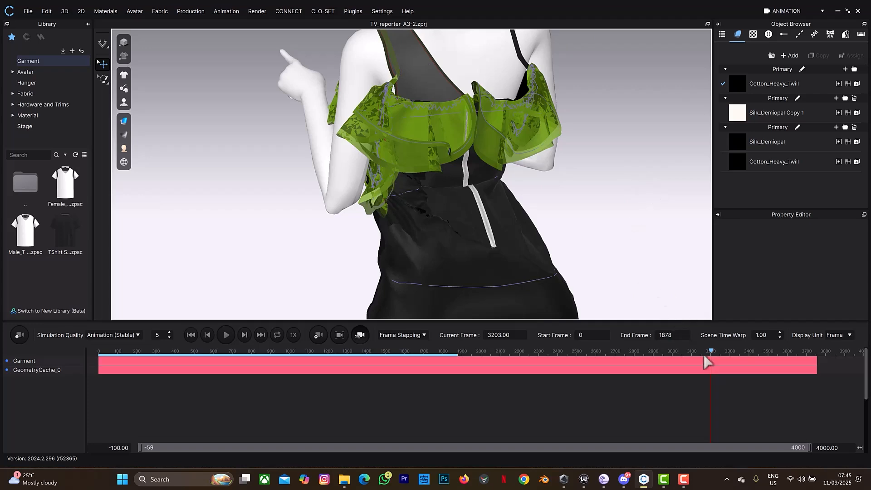
# - Scrub forward and back to frame 2430, checking how the ruffled top drapes from behind and from the front
pyautogui.moveTo(715, 353); pyautogui.dragTo(806, 369)
pyautogui.moveTo(745, 377); pyautogui.dragTo(563, 382)
pyautogui.scroll(-6, 383, 254)
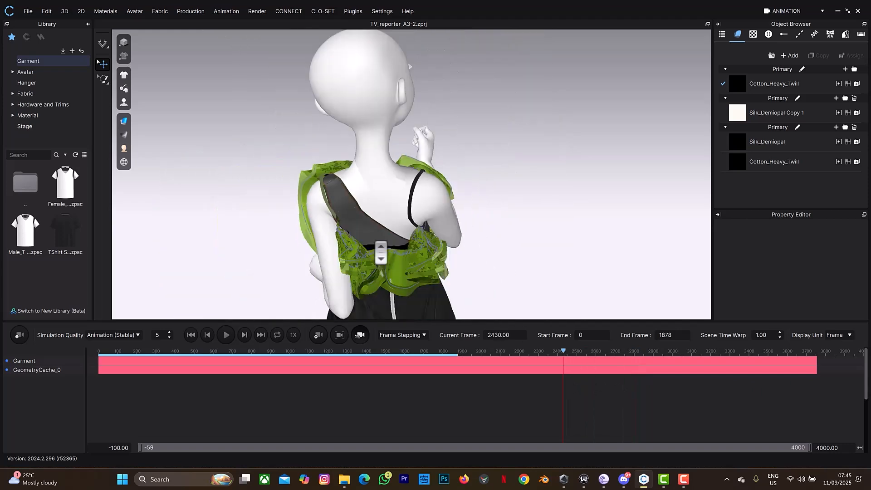
pyautogui.moveTo(455, 222); pyautogui.dragTo(448, 177, button='right')
# - Rewind the animation to frame 0 and switch the workspace to Simulation mode
pyautogui.click(800, 11)
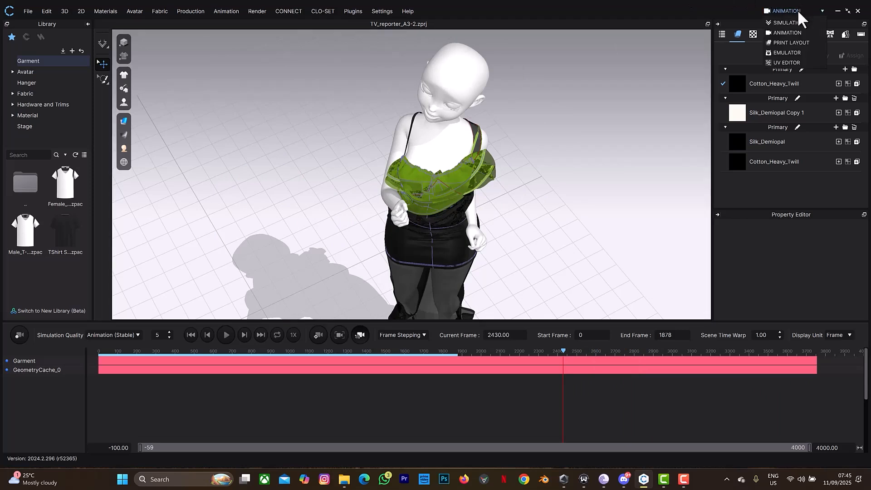
pyautogui.click(190, 335)
pyautogui.click(190, 335)
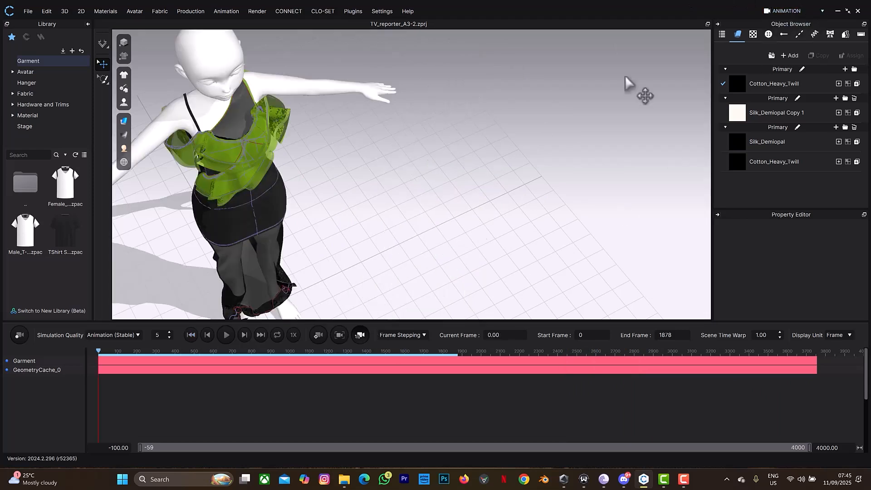
pyautogui.click(773, 10)
pyautogui.click(771, 23)
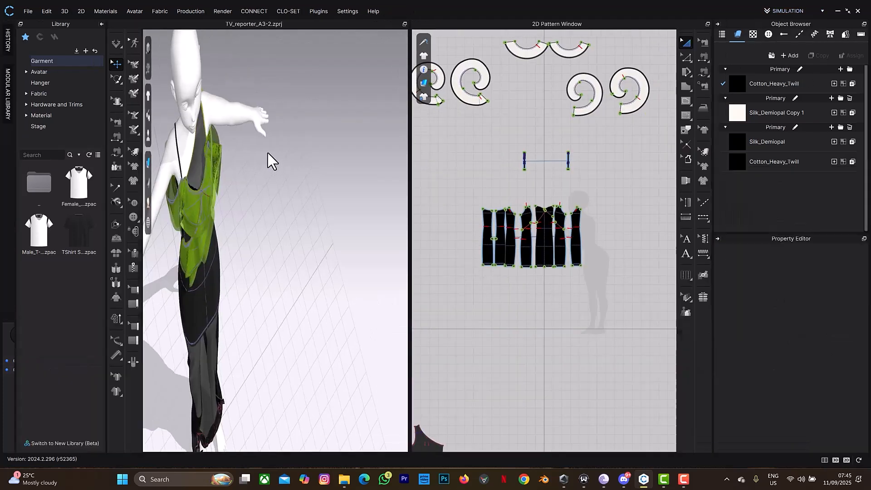
# - Examine the whole garment on the avatar from the front, focusing on the ruffles and one-shoulder panel
pyautogui.moveTo(441, 195); pyautogui.dragTo(460, 198, button='middle')
pyautogui.scroll(-4, 328, 225)
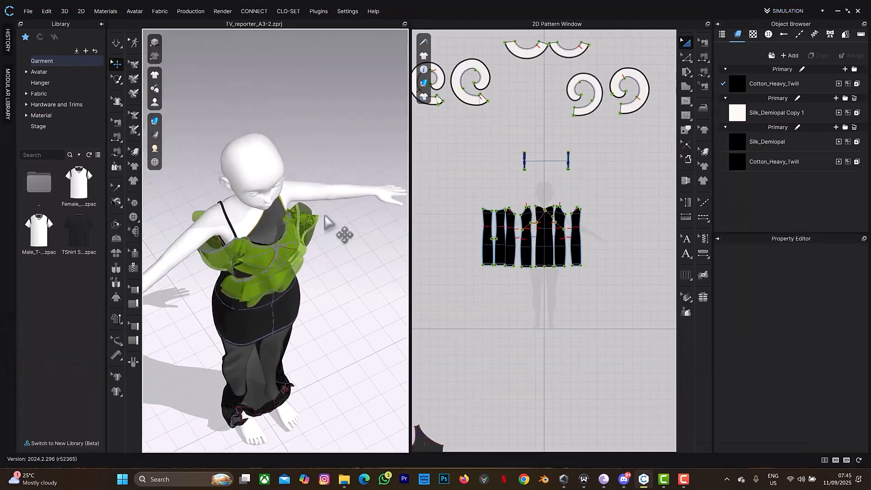
pyautogui.scroll(-5, 493, 195)
pyautogui.moveTo(330, 234); pyautogui.dragTo(318, 223, button='right')
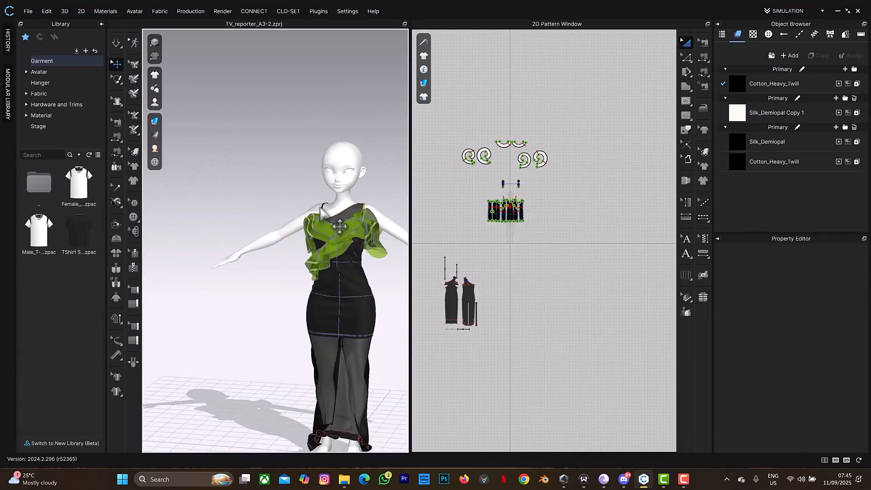
pyautogui.scroll(4, 389, 219)
pyautogui.moveTo(389, 219); pyautogui.dragTo(271, 282, button='middle')
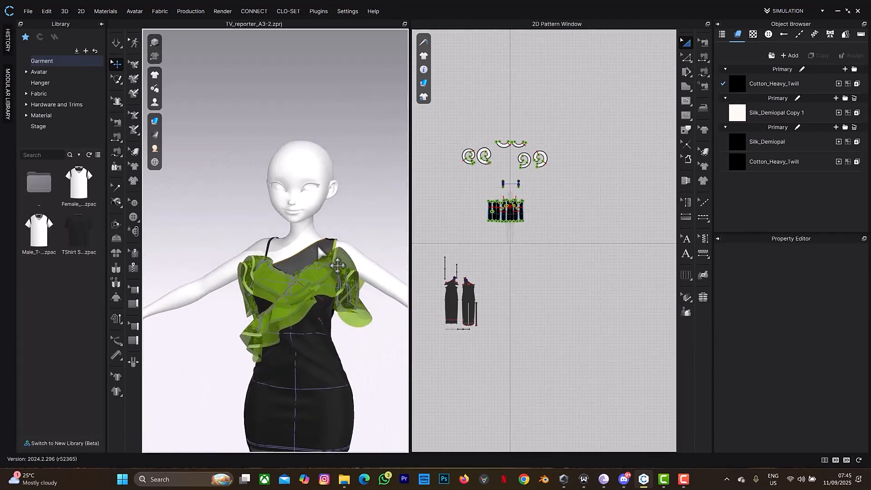
pyautogui.moveTo(318, 246); pyautogui.dragTo(321, 262, button='right')
pyautogui.scroll(3, 330, 206)
pyautogui.moveTo(310, 223); pyautogui.dragTo(271, 354, button='middle')
# - Inspect the wide shoulder strap, armhole and side ruffles of the dress up close
pyautogui.scroll(4, 282, 292)
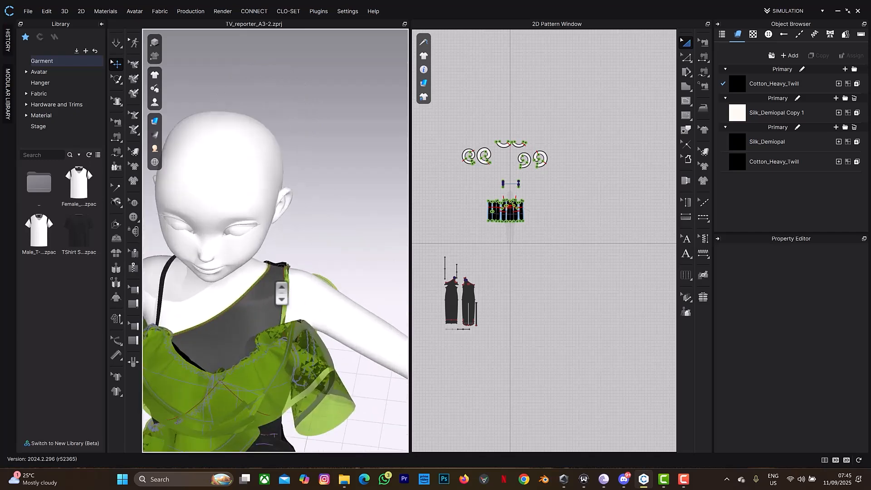
pyautogui.moveTo(302, 293)
pyautogui.mouseDown(button='right')
pyautogui.moveTo(284, 293)
pyautogui.moveTo(286, 300)
pyautogui.mouseUp(button='right')
pyautogui.scroll(3, 286, 301)
pyautogui.moveTo(250, 238); pyautogui.dragTo(10, 161, button='middle')
pyautogui.moveTo(231, 129); pyautogui.dragTo(242, 144, button='right')
pyautogui.moveTo(368, 192); pyautogui.dragTo(113, 200, button='middle')
pyautogui.moveTo(341, 208); pyautogui.dragTo(305, 189, button='right')
pyautogui.moveTo(395, 303); pyautogui.dragTo(62, 206, button='middle')
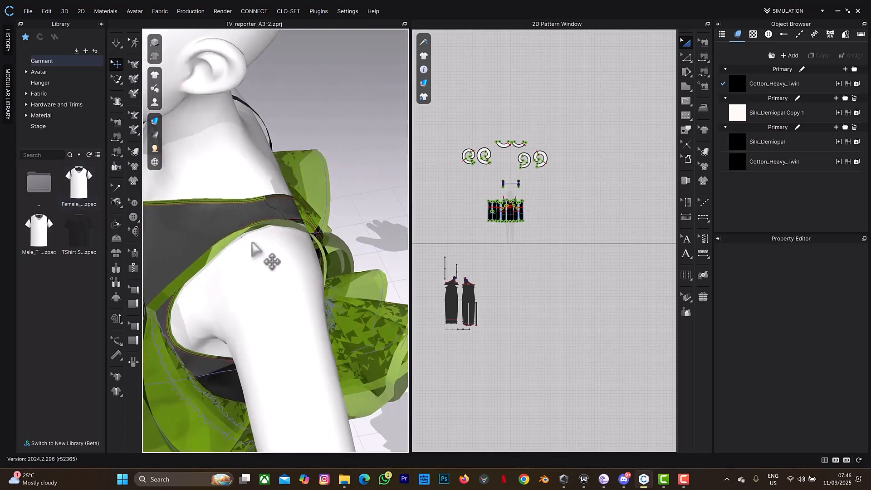
pyautogui.scroll(-3, 261, 211)
pyautogui.moveTo(261, 210); pyautogui.dragTo(274, 218, button='right')
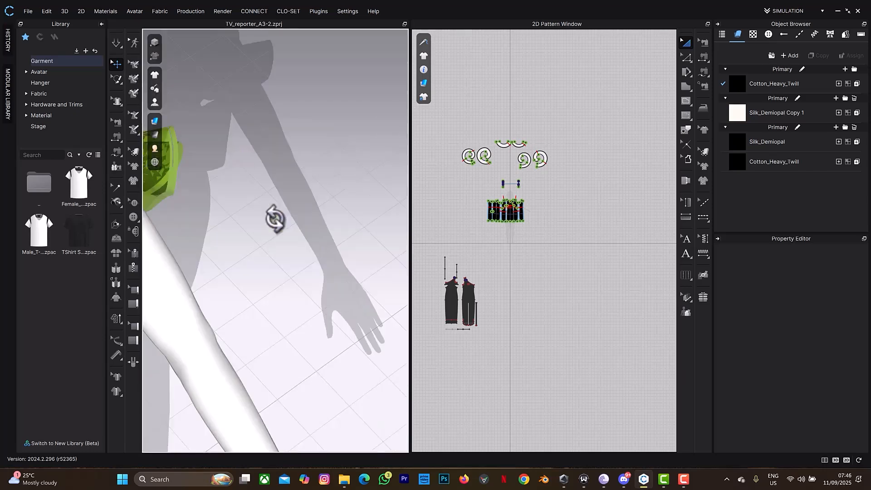
pyautogui.moveTo(198, 180); pyautogui.dragTo(385, 247, button='middle')
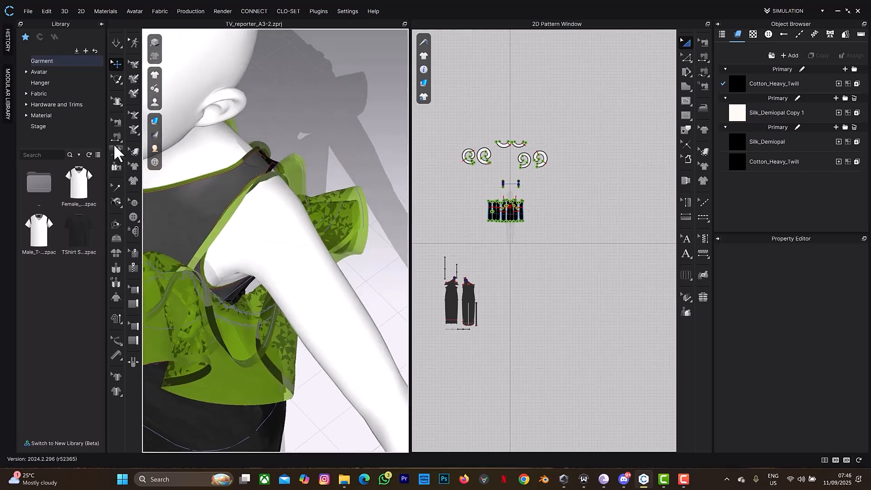
# - Activate the tack tool and examine the tacks on the wide shoulder panel and thin strap from behind
pyautogui.click(116, 188)
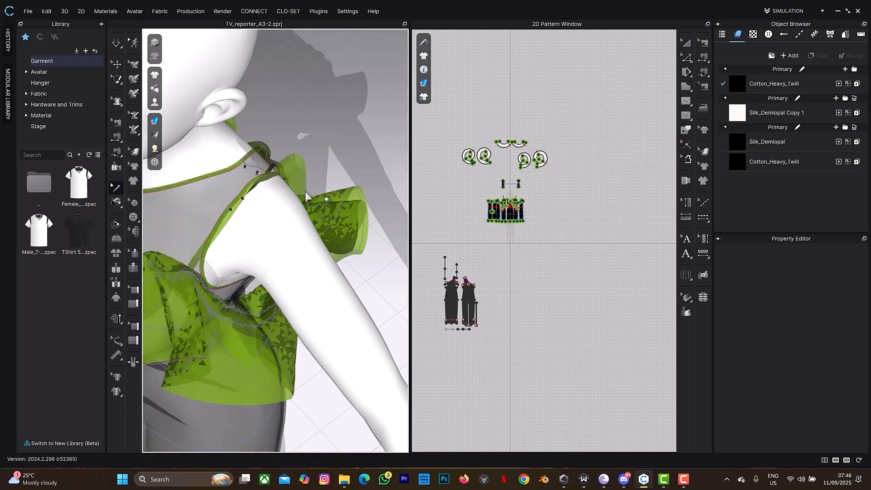
pyautogui.moveTo(314, 166); pyautogui.dragTo(292, 157, button='right')
pyautogui.moveTo(286, 250); pyautogui.dragTo(67, 182, button='middle')
pyautogui.moveTo(313, 277); pyautogui.dragTo(284, 276, button='right')
pyautogui.moveTo(337, 353); pyautogui.dragTo(168, 155, button='middle')
pyautogui.moveTo(284, 234); pyautogui.dragTo(236, 227, button='right')
pyautogui.scroll(-5, 195, 385)
pyautogui.moveTo(200, 387); pyautogui.dragTo(313, 322, button='middle')
pyautogui.scroll(4, 286, 292)
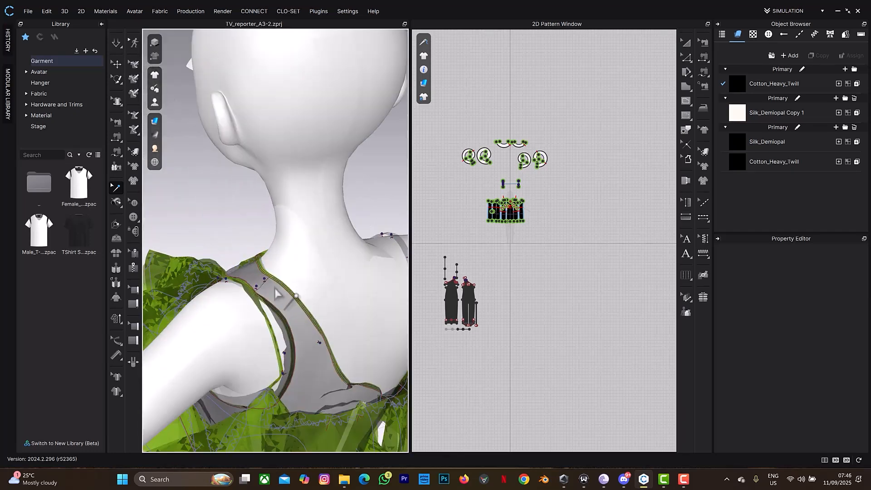
pyautogui.moveTo(275, 289); pyautogui.dragTo(269, 309)
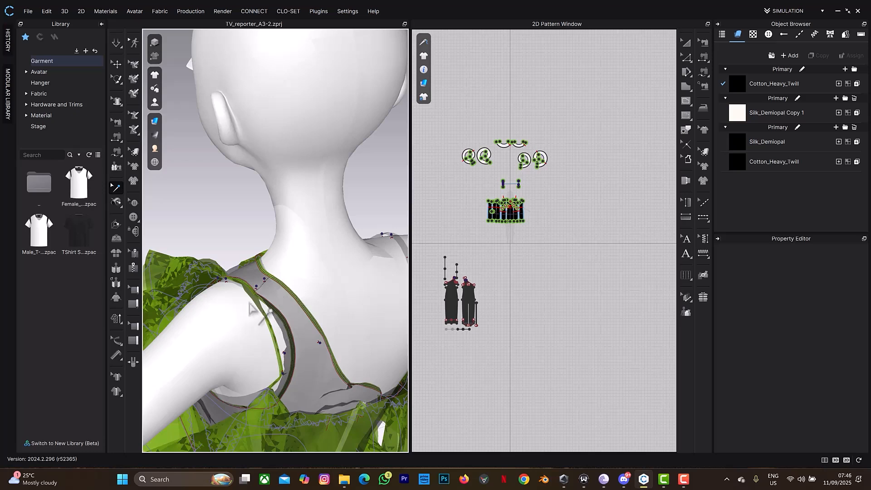
pyautogui.scroll(-4, 293, 305)
pyautogui.moveTo(329, 317); pyautogui.dragTo(335, 321, button='right')
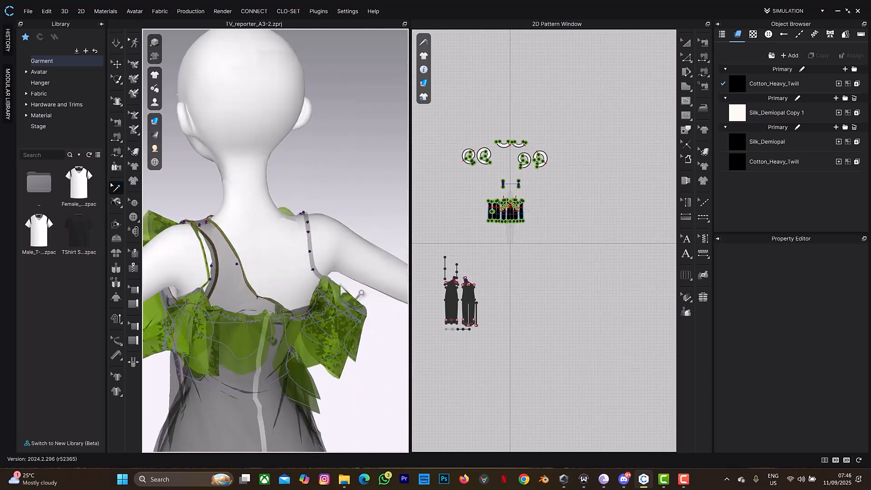
# - Select all tacks on the garment, delete them and check the shoulders from the front
pyautogui.hotkey('ctrl', 'a')
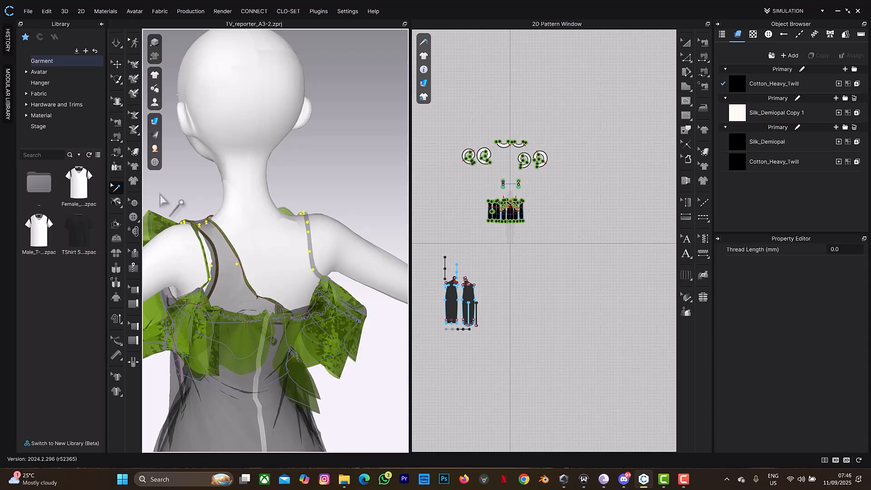
pyautogui.moveTo(260, 271); pyautogui.dragTo(290, 265, button='right')
pyautogui.scroll(5, 300, 253)
pyautogui.moveTo(297, 253); pyautogui.dragTo(300, 330, button='middle')
pyautogui.moveTo(300, 331); pyautogui.dragTo(320, 292, button='right')
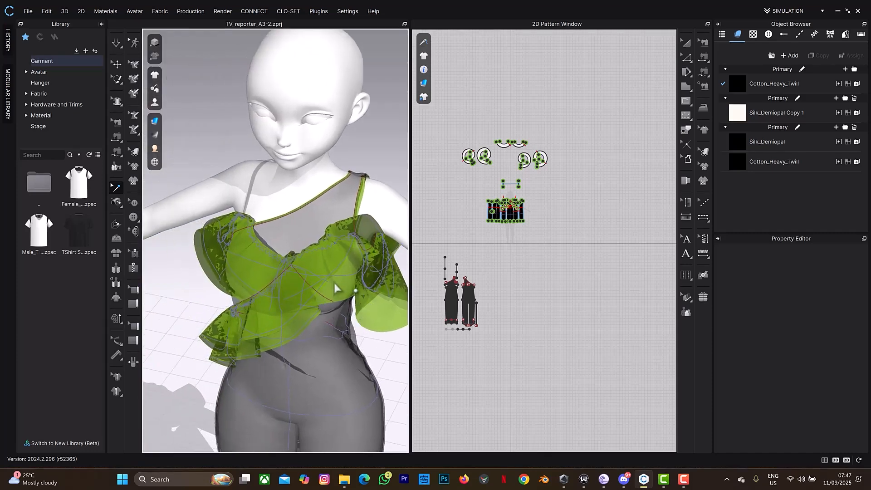
# - Select one ruffle piece on the bust and examine its simulation properties, including the layer number
pyautogui.press('a')
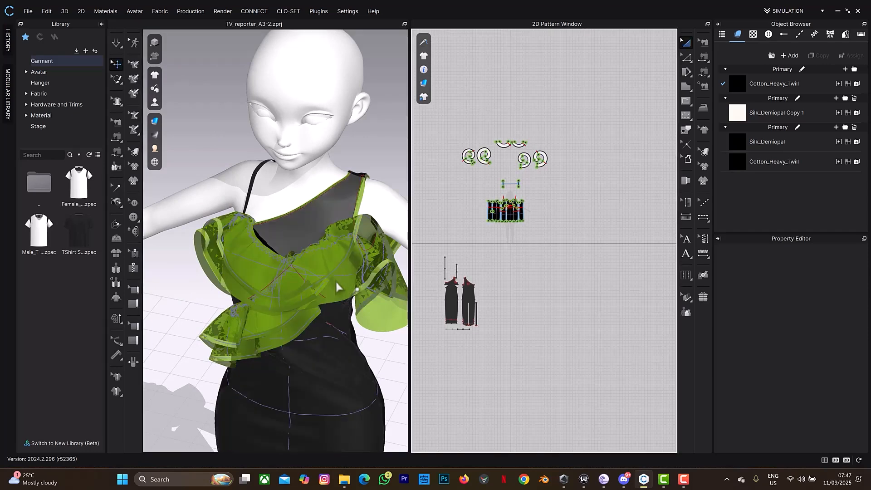
pyautogui.click(338, 287)
pyautogui.scroll(-3, 808, 376)
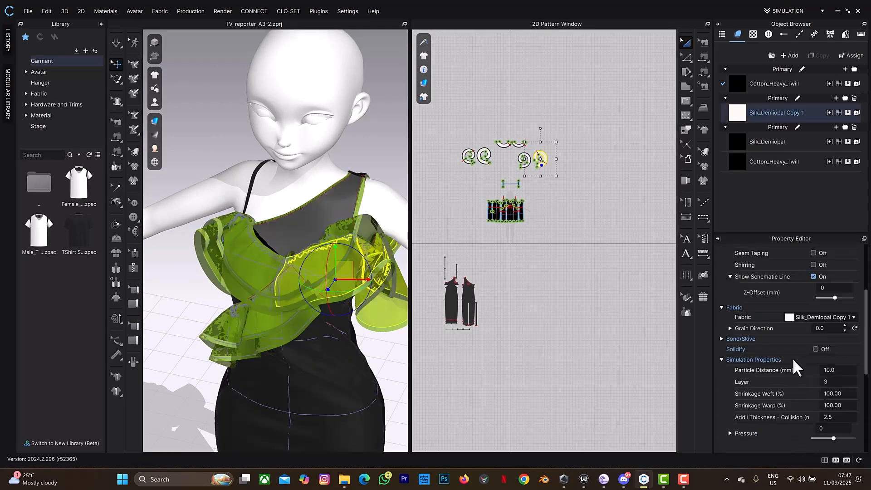
pyautogui.moveTo(297, 254); pyautogui.dragTo(310, 272, button='right')
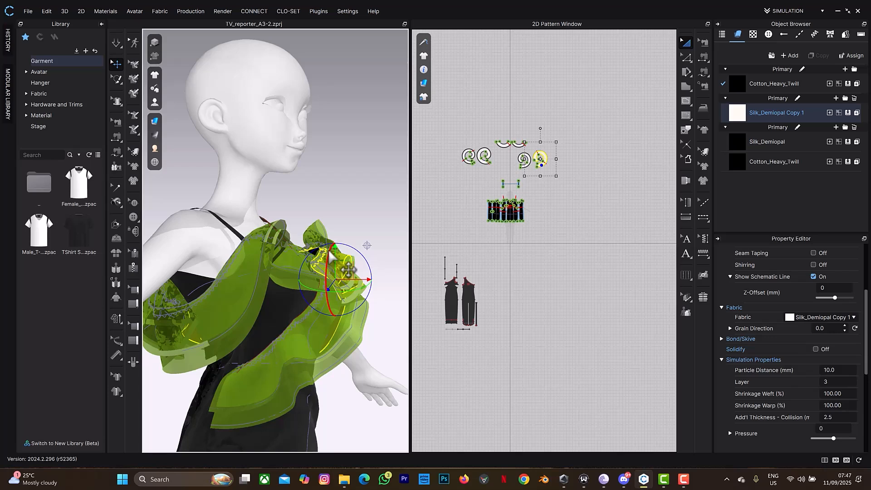
pyautogui.moveTo(370, 218); pyautogui.dragTo(339, 247, button='right')
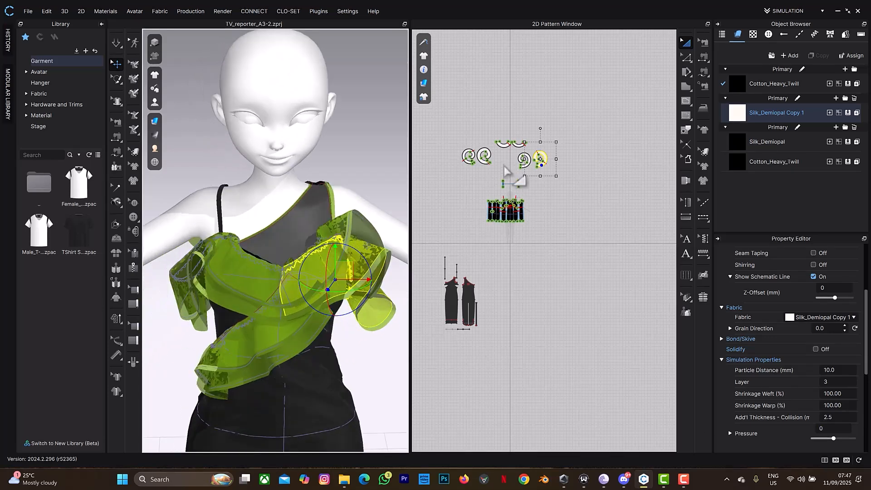
# - Set the simulation layer to 0 for all the ruffle pieces and thin straps together, and clear the selection
pyautogui.moveTo(444, 124); pyautogui.dragTo(539, 202)
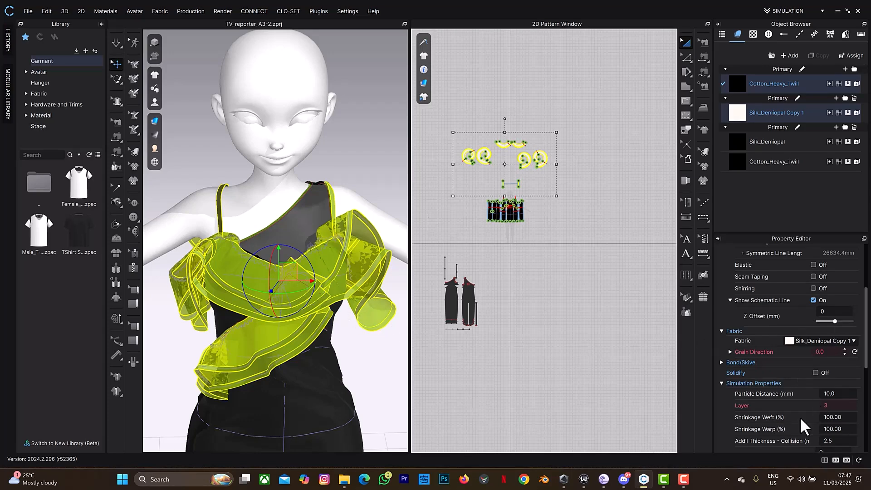
pyautogui.doubleClick(839, 408)
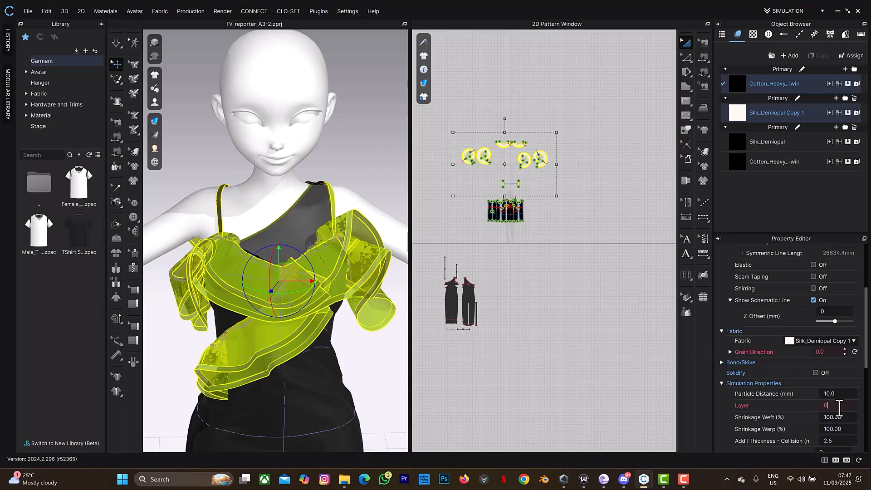
pyautogui.write('0')
pyautogui.press('Return')
pyautogui.click(389, 184)
pyautogui.moveTo(389, 185)
pyautogui.mouseDown(button='right')
pyautogui.moveTo(345, 173)
pyautogui.moveTo(353, 184)
pyautogui.moveTo(432, 175)
pyautogui.moveTo(363, 181)
pyautogui.moveTo(390, 193)
pyautogui.mouseUp(button='right')
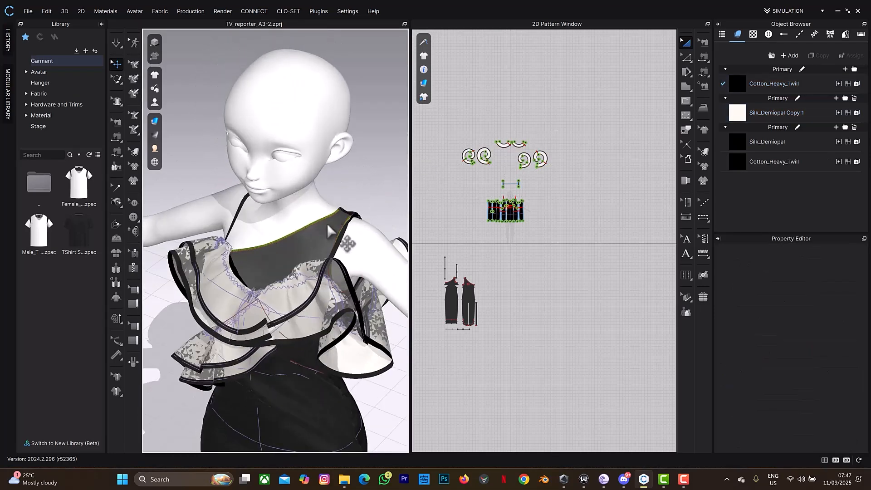
pyautogui.scroll(4, 324, 225)
pyautogui.scroll(2, 336, 214)
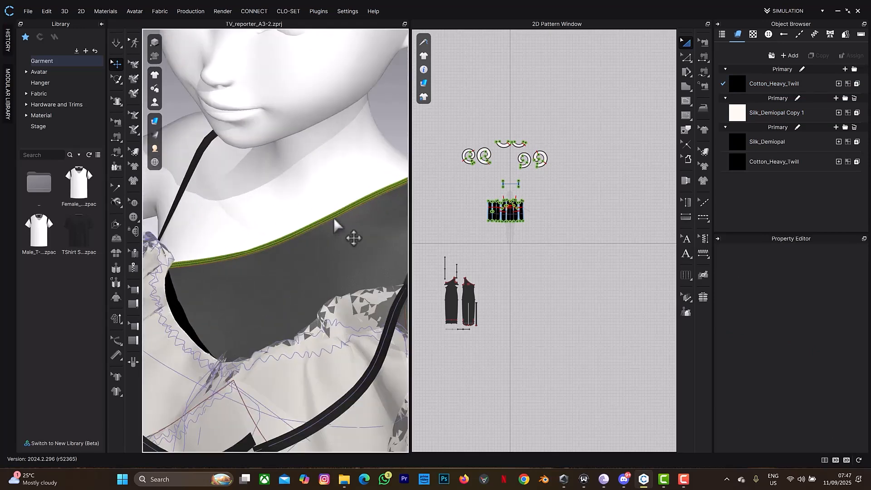
# - Select the sheer one-shoulder panel and examine its simulation layer along the neckline up to the shoulder
pyautogui.click(334, 217)
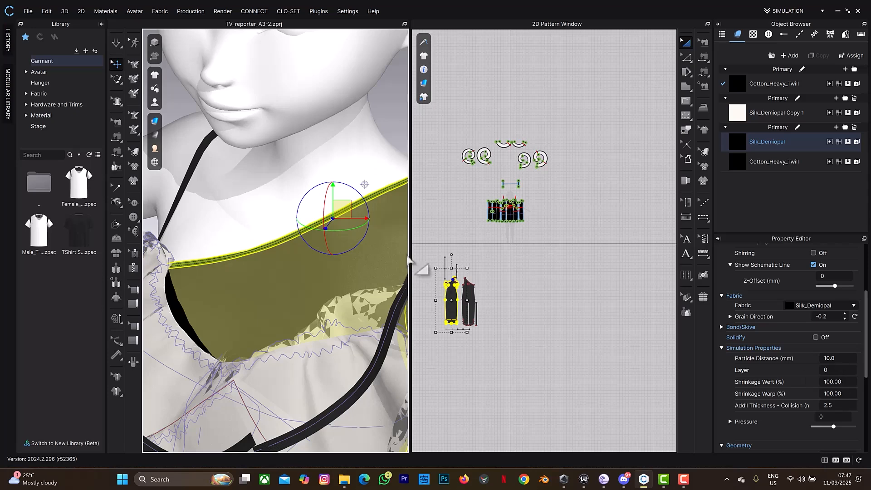
pyautogui.scroll(-4, 385, 166)
pyautogui.moveTo(384, 164); pyautogui.dragTo(304, 202, button='middle')
pyautogui.scroll(5, 313, 206)
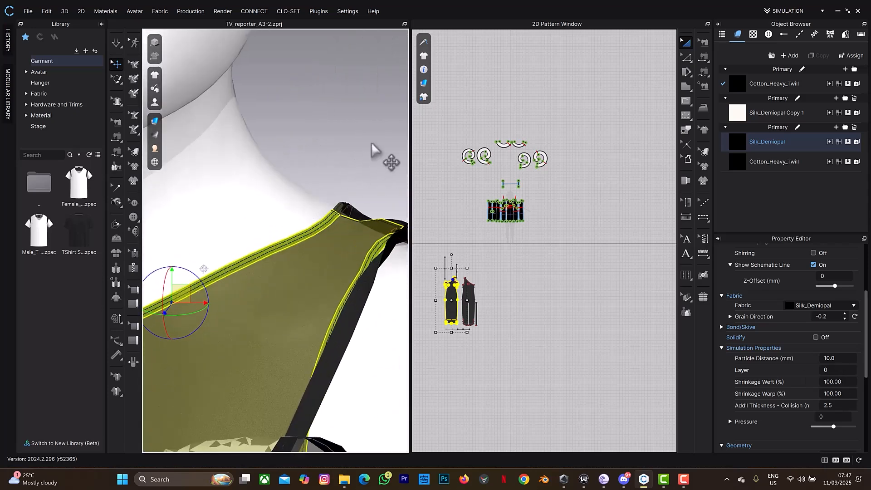
pyautogui.click(348, 186)
pyautogui.click(325, 220)
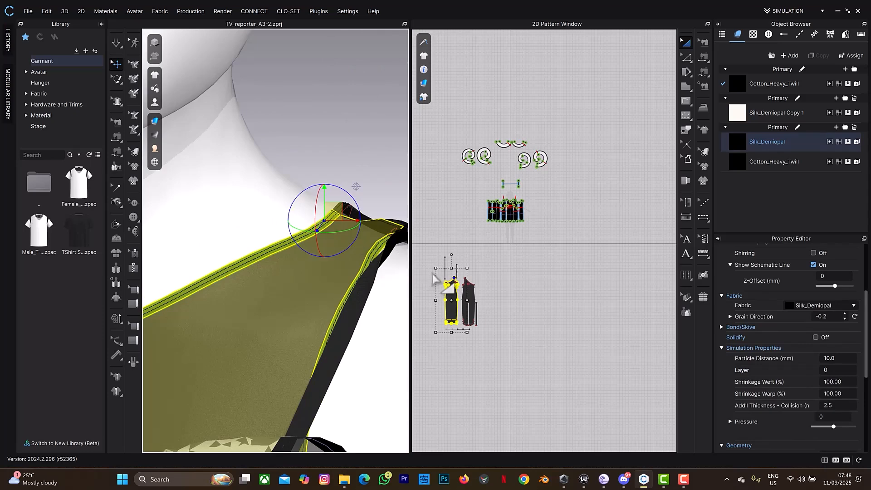
# - Check the simulation layer of the neighbouring long sheer panel in the 2D pattern, and clear the selection
pyautogui.scroll(3, 434, 293)
pyautogui.click(570, 326)
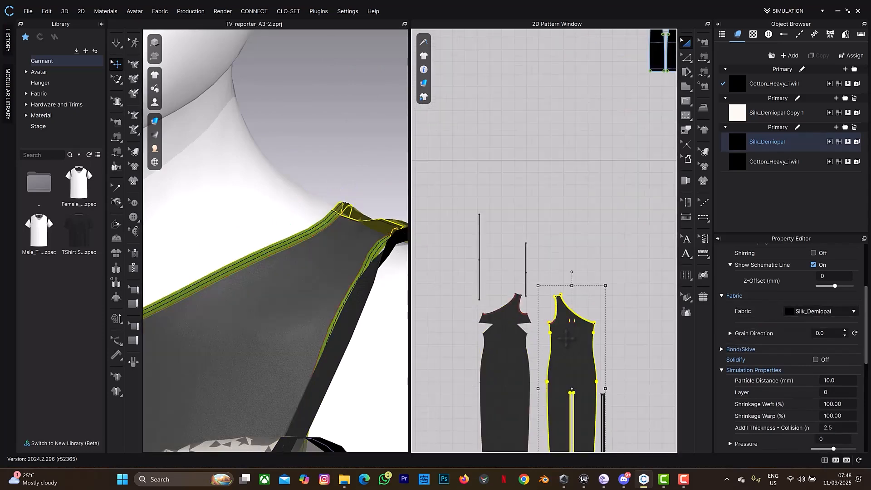
pyautogui.click(522, 352)
pyautogui.moveTo(363, 182); pyautogui.dragTo(352, 208, button='right')
pyautogui.click(358, 201)
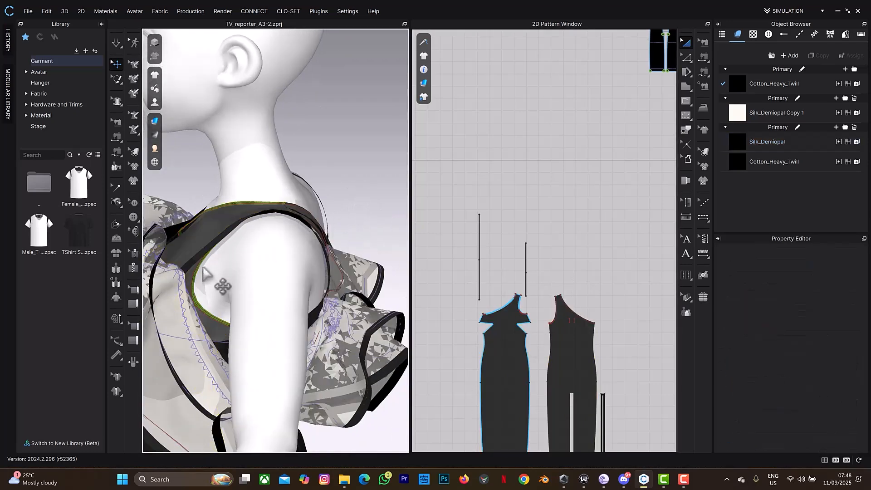
# - Select the sheer panel at the armhole and examine its edge and stitching up close against the ruffle
pyautogui.click(215, 323)
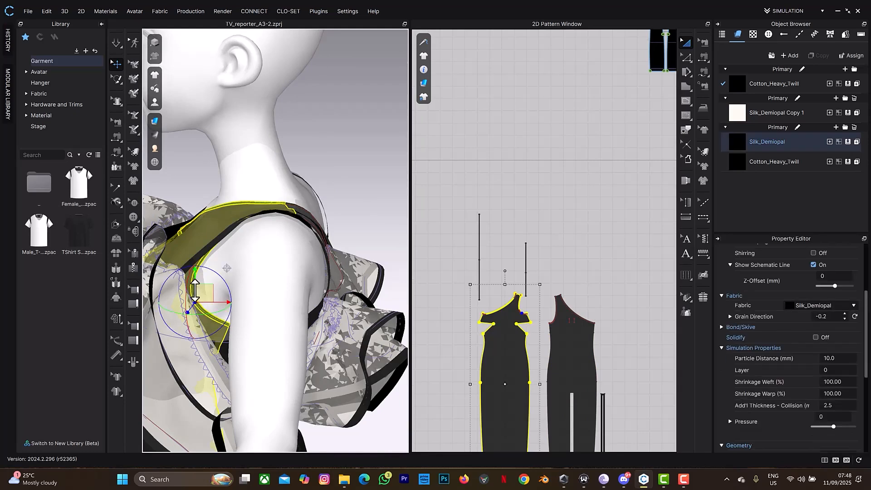
pyautogui.scroll(5, 196, 288)
pyautogui.moveTo(229, 261); pyautogui.dragTo(436, 100, button='middle')
pyautogui.scroll(4, 819, 358)
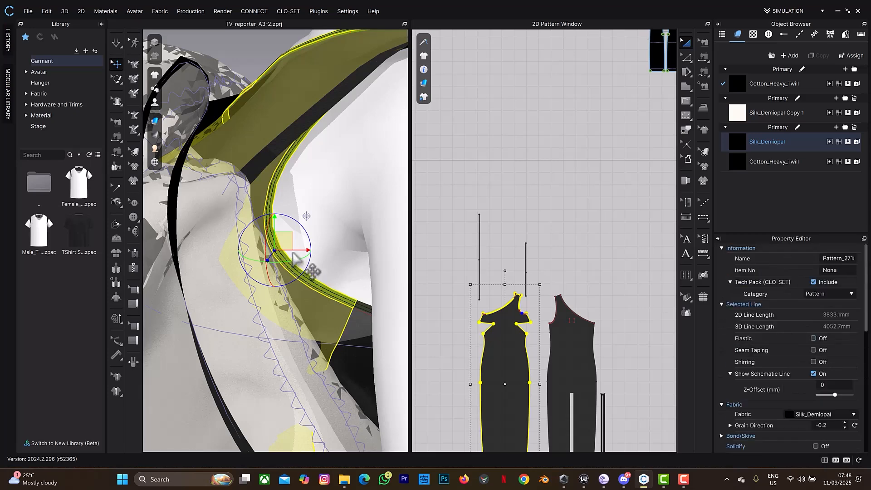
pyautogui.scroll(-5, 343, 227)
pyautogui.click(370, 162)
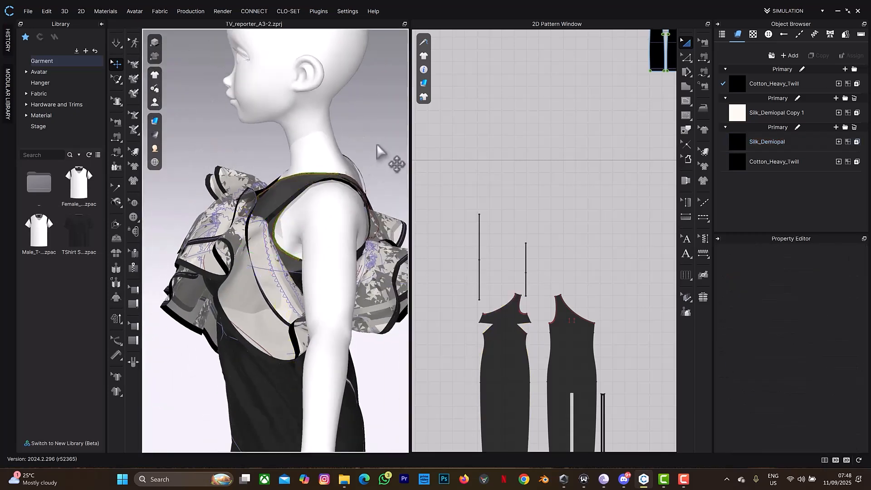
pyautogui.scroll(8, 360, 185)
pyautogui.scroll(3, 295, 229)
pyautogui.scroll(-3, 274, 234)
pyautogui.click(276, 230)
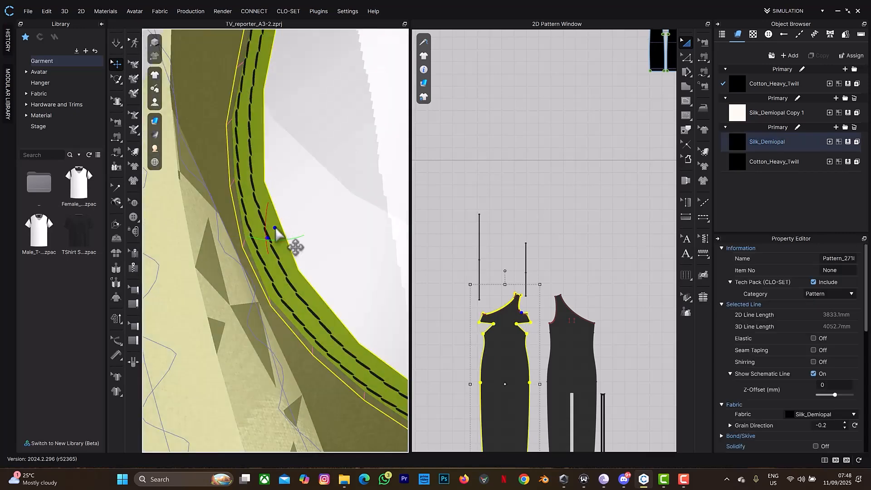
# - Select the outermost black inner-dress pieces in the 2D pattern and examine their simulation layer
pyautogui.scroll(-4, 543, 226)
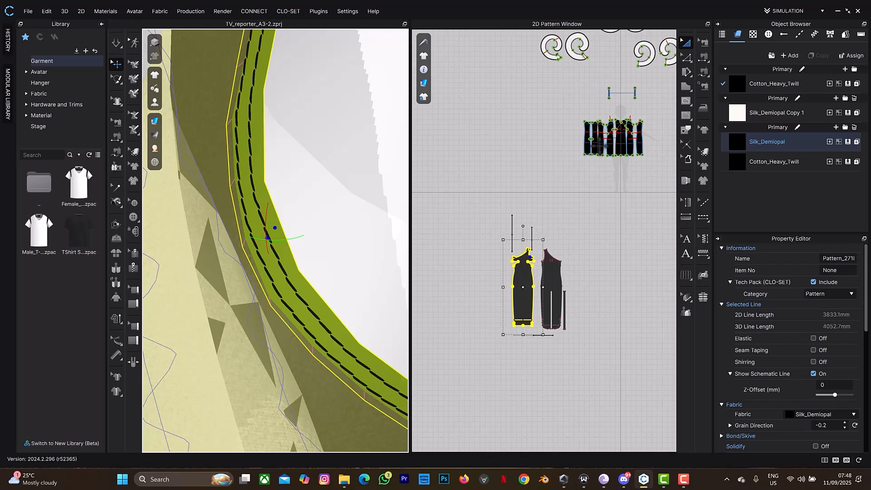
pyautogui.scroll(5, 602, 150)
pyautogui.moveTo(605, 182); pyautogui.dragTo(576, 308, button='middle')
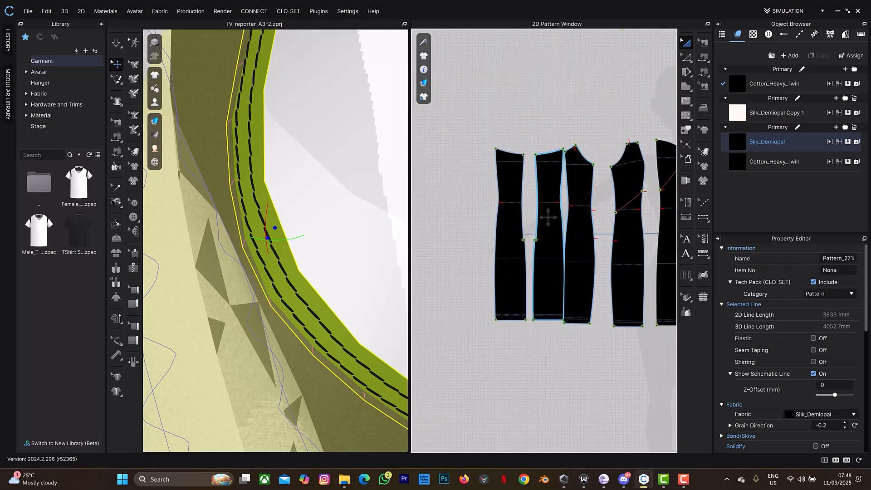
pyautogui.click(548, 218)
pyautogui.click(505, 213)
pyautogui.scroll(-6, 810, 330)
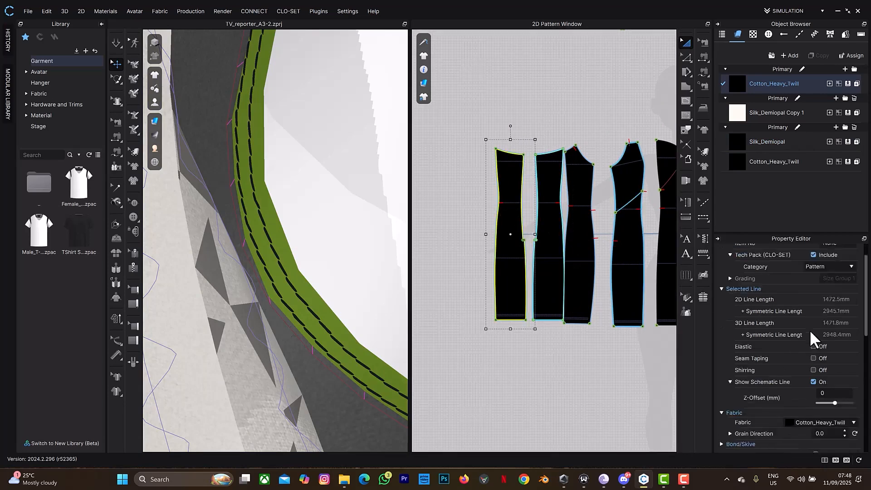
pyautogui.scroll(-5, 499, 226)
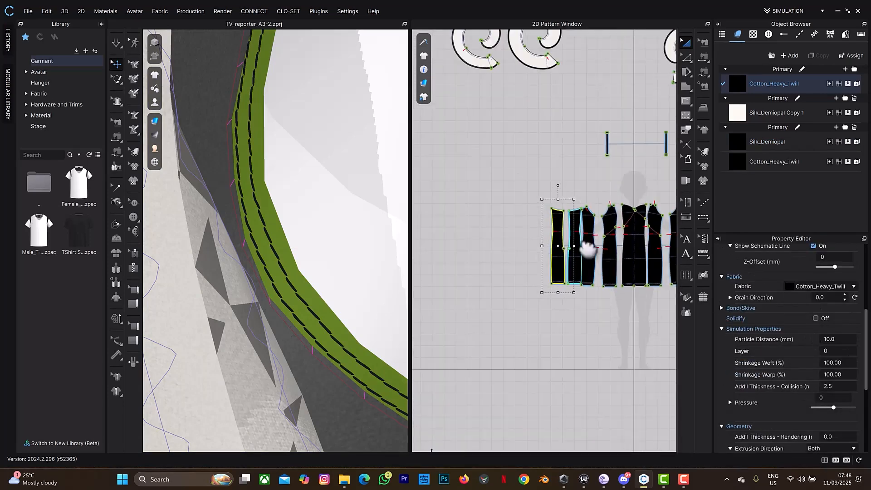
# - Set the simulation layer to 0 for all the sheer outer-dress panels and their narrow strips, and clear the selection
pyautogui.moveTo(431, 198); pyautogui.dragTo(625, 319)
pyautogui.scroll(-5, 516, 241)
pyautogui.moveTo(476, 300); pyautogui.dragTo(568, 252, button='middle')
pyautogui.moveTo(478, 259); pyautogui.dragTo(604, 408)
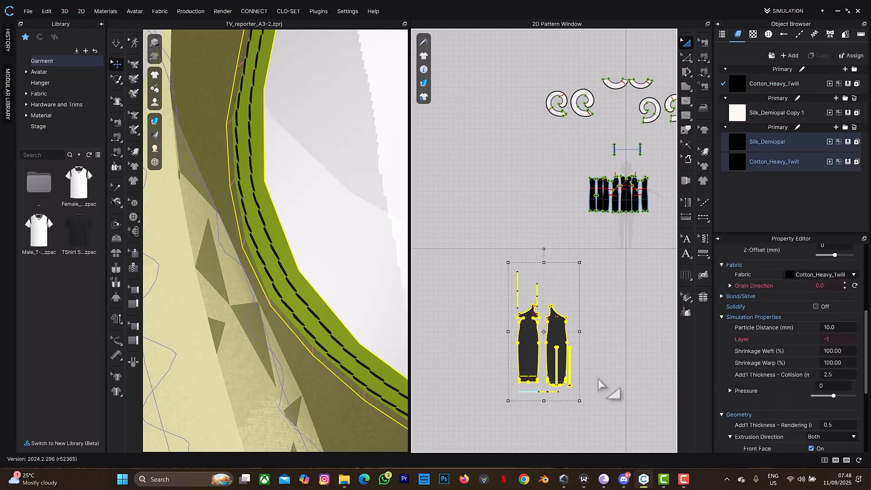
pyautogui.scroll(5, 600, 381)
pyautogui.moveTo(606, 384); pyautogui.dragTo(631, 331, button='middle')
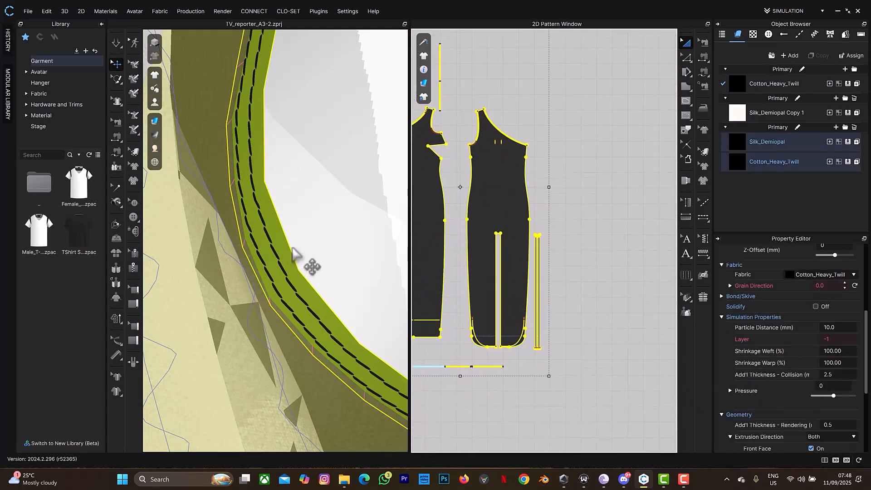
pyautogui.scroll(-6, 305, 251)
pyautogui.click(838, 341)
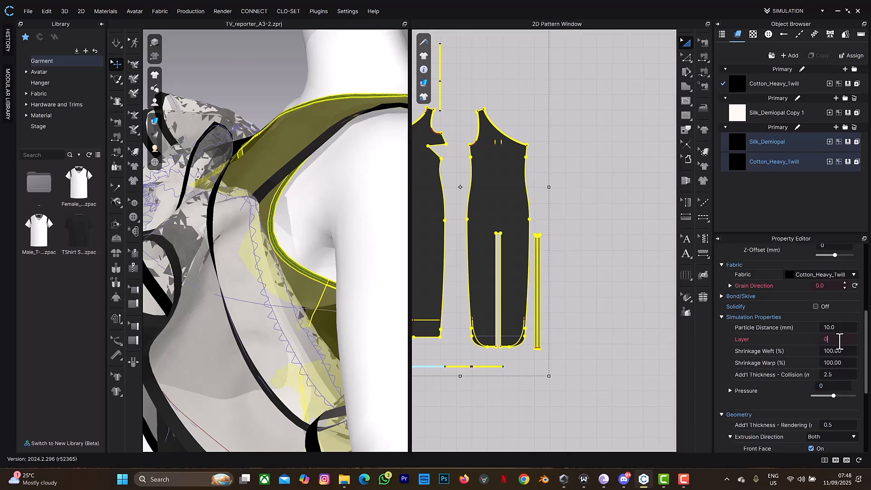
pyautogui.press('Return')
pyautogui.click(259, 60)
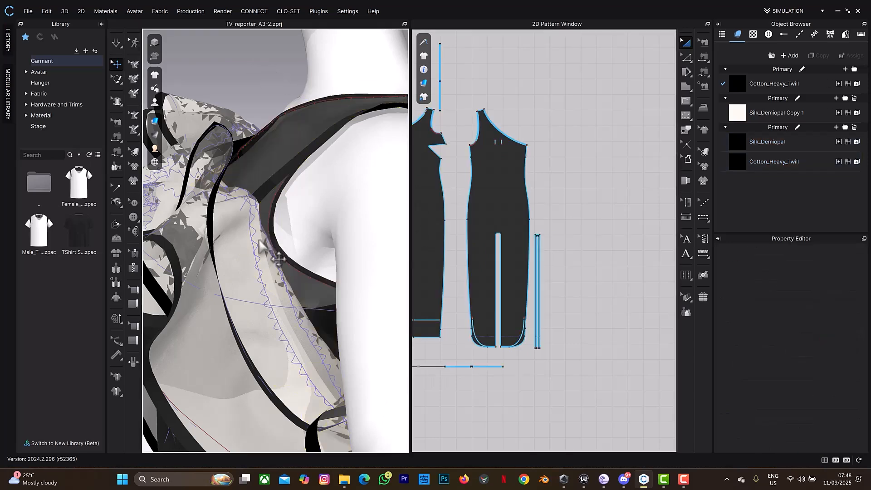
# - Inspect the dress from the front and back, and select the thin shoulder strap to examine its properties
pyautogui.scroll(3, 265, 228)
pyautogui.scroll(-6, 277, 187)
pyautogui.scroll(-5, 265, 195)
pyautogui.moveTo(265, 195); pyautogui.dragTo(358, 231, button='right')
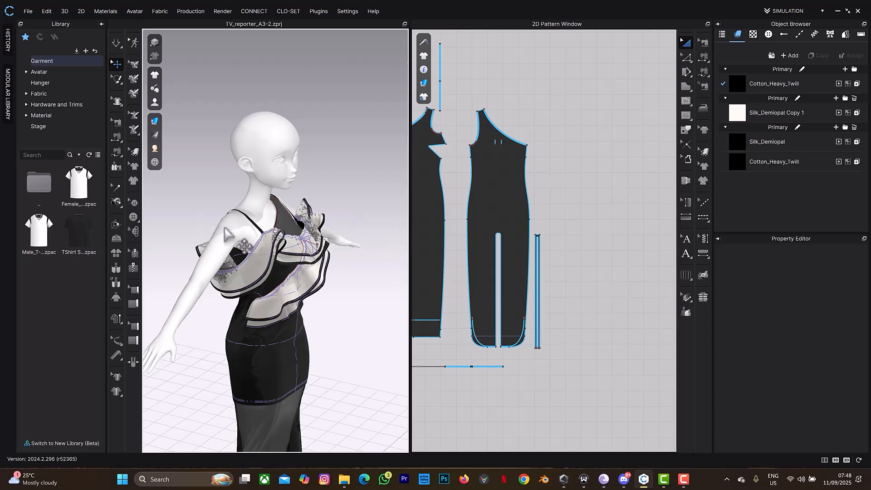
pyautogui.scroll(3, 229, 223)
pyautogui.moveTo(231, 221); pyautogui.dragTo(320, 222, button='right')
pyautogui.click(319, 220)
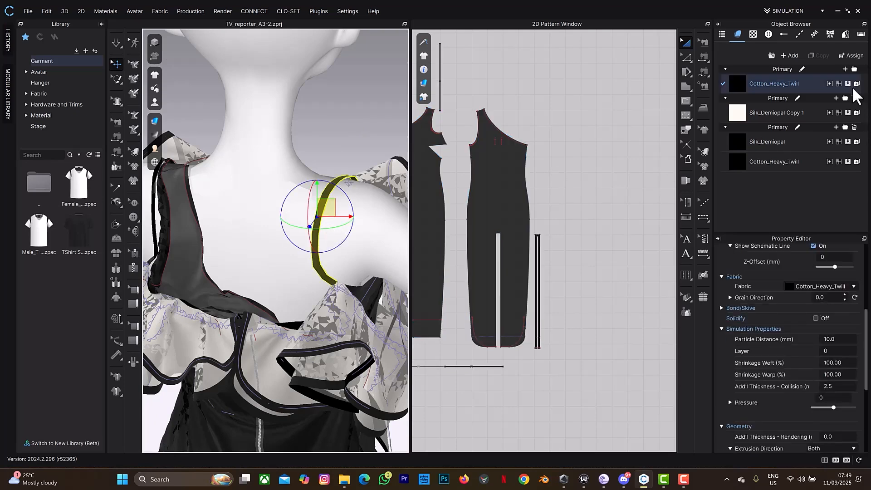
# - Select the strap's Cotton_Heavy_Twill fabric to show its properties and the pieces that use it
pyautogui.click(793, 86)
pyautogui.moveTo(246, 179); pyautogui.dragTo(343, 162, button='middle')
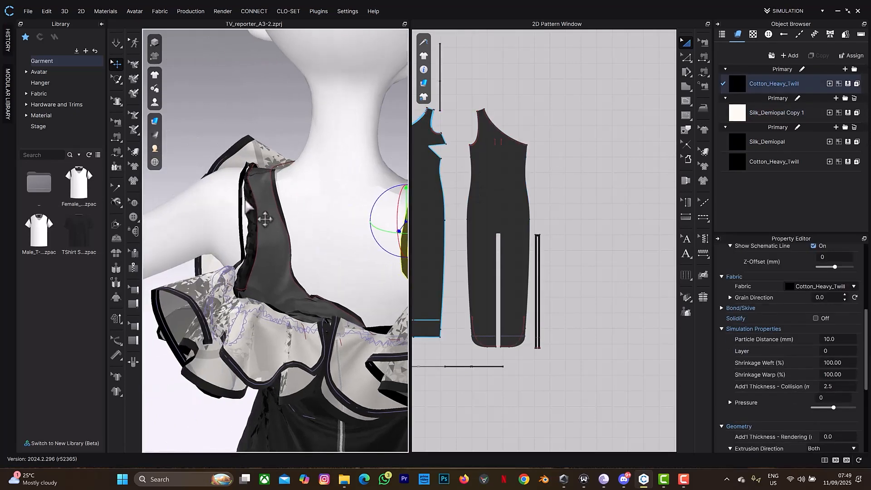
pyautogui.click(757, 77)
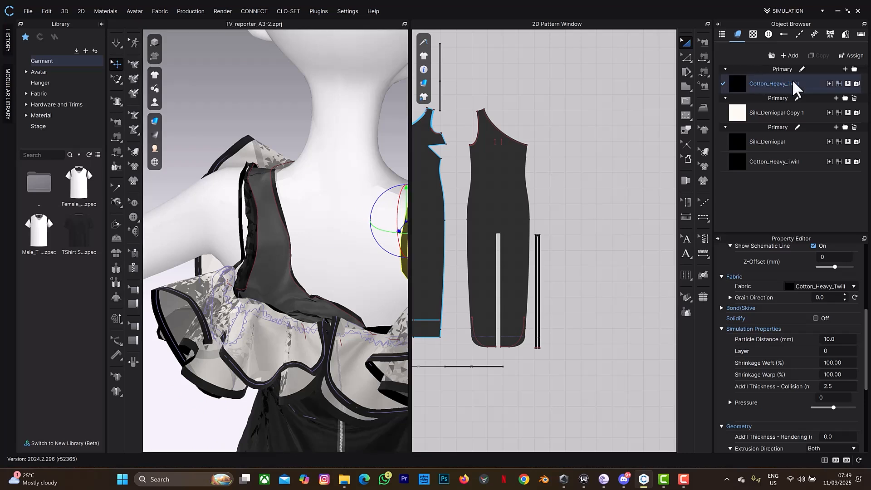
pyautogui.click(814, 83)
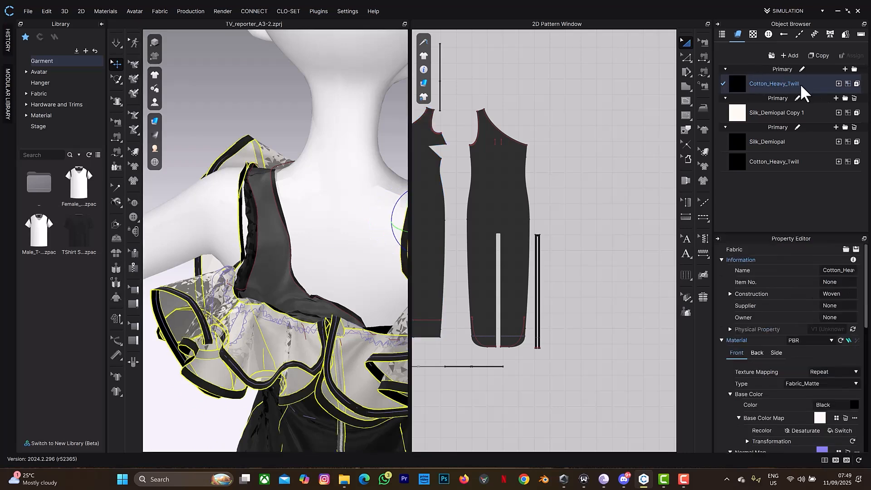
pyautogui.moveTo(350, 175); pyautogui.dragTo(248, 183, button='middle')
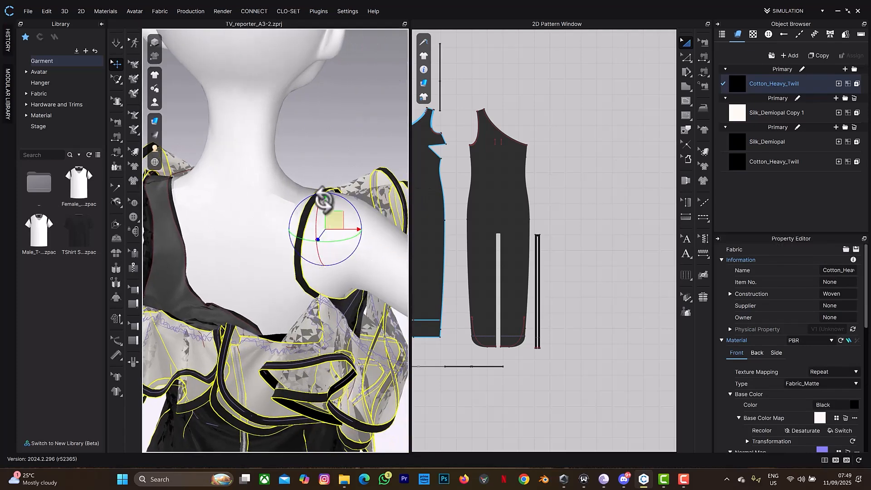
# - Expand the physical property details of the Cotton_Heavy_Twill fabric, raise its Friction, and clear the selection
pyautogui.scroll(-5, 831, 395)
pyautogui.scroll(-6, 831, 395)
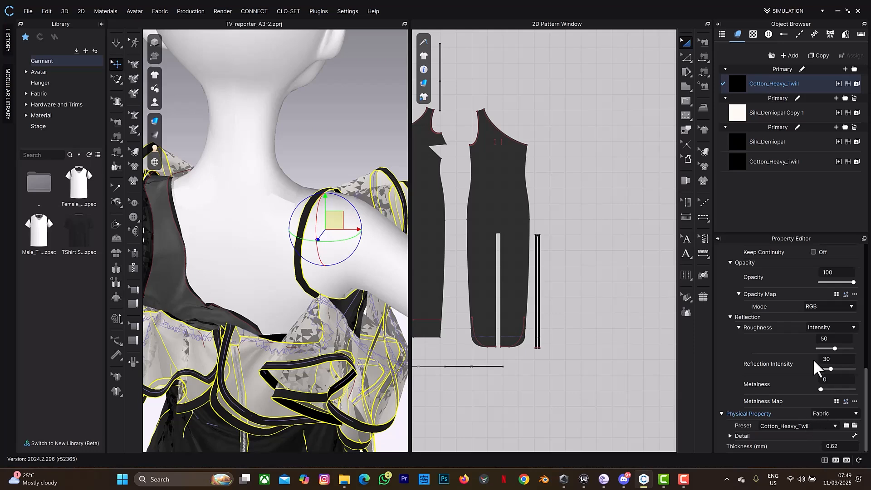
pyautogui.click(731, 434)
pyautogui.scroll(-15, 775, 401)
pyautogui.scroll(-3, 777, 398)
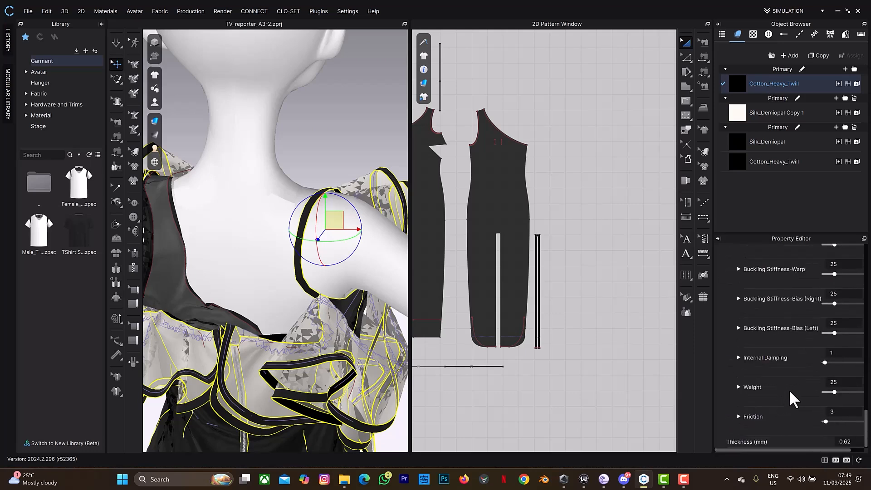
pyautogui.moveTo(825, 421); pyautogui.dragTo(863, 422)
pyautogui.scroll(-7, 272, 287)
pyautogui.moveTo(317, 200); pyautogui.dragTo(221, 200, button='right')
pyautogui.click(365, 213)
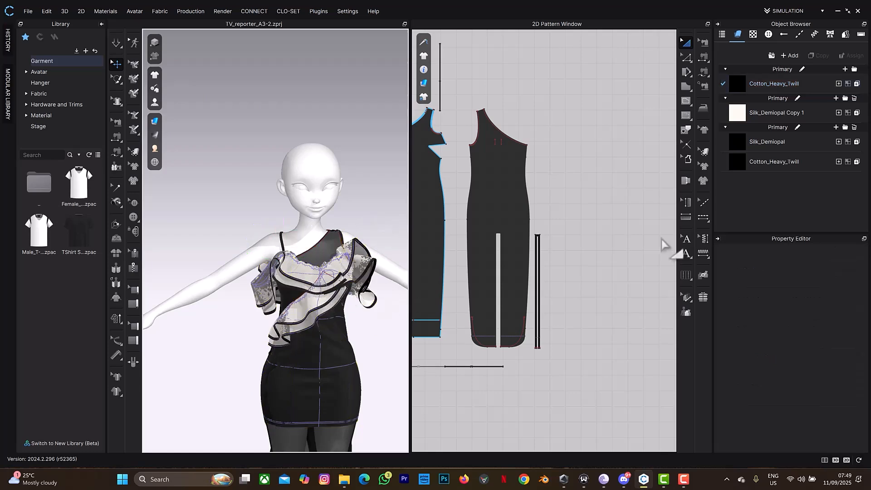
# - Select all the white ruffle pieces in the 2D pattern and apply Strengthen to them
pyautogui.scroll(-5, 635, 250)
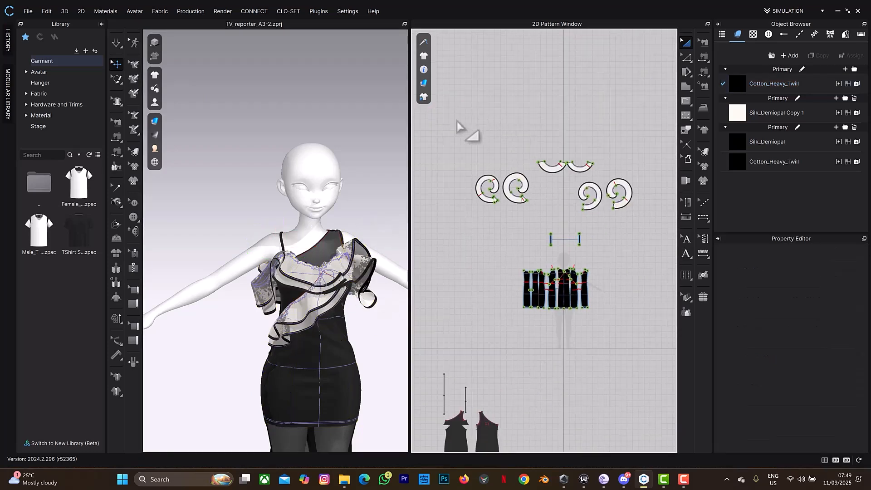
pyautogui.moveTo(442, 130); pyautogui.dragTo(648, 227)
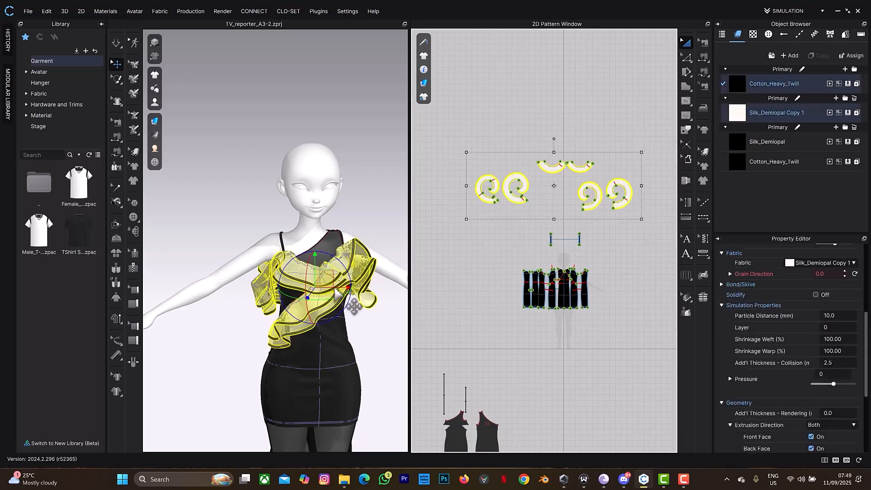
pyautogui.rightClick(323, 300)
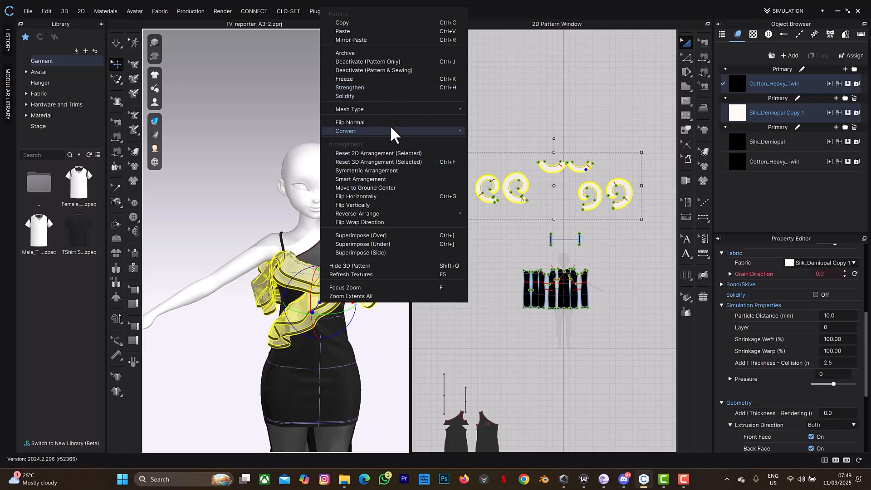
pyautogui.moveTo(397, 110)
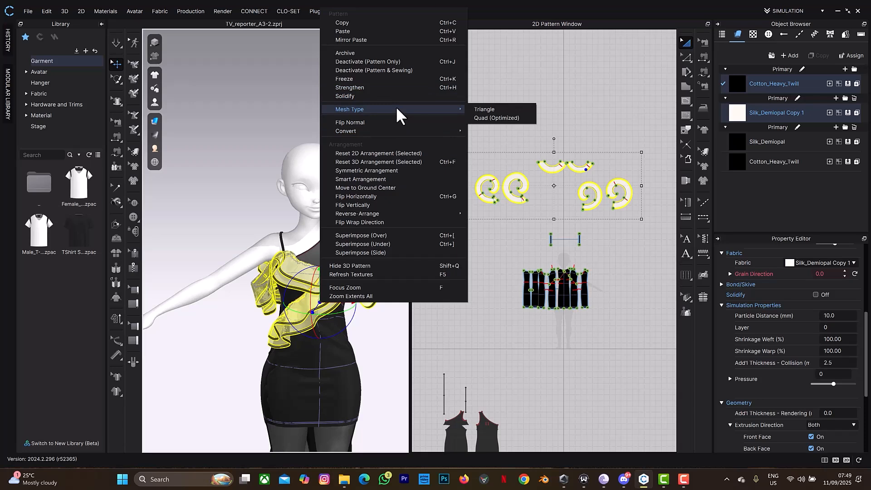
pyautogui.click(381, 88)
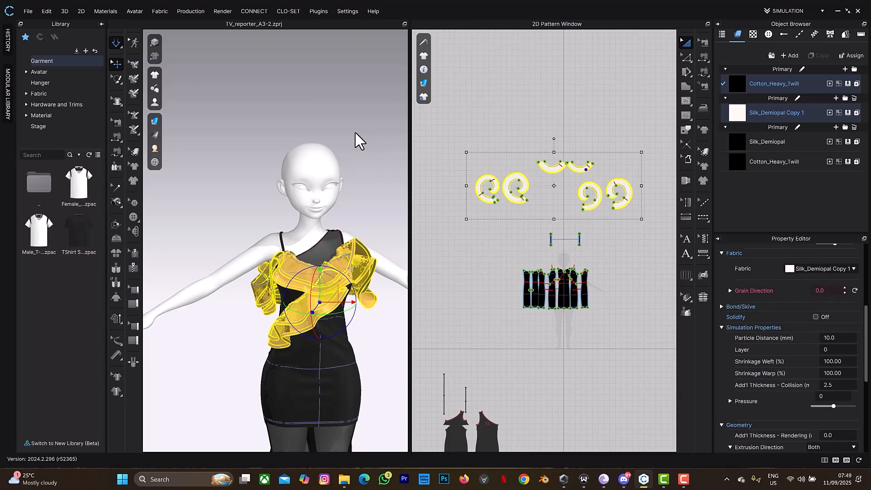
# - Try simulating the garment with the ruffles strengthened, stop it, and undo the simulated drape
pyautogui.press('space')
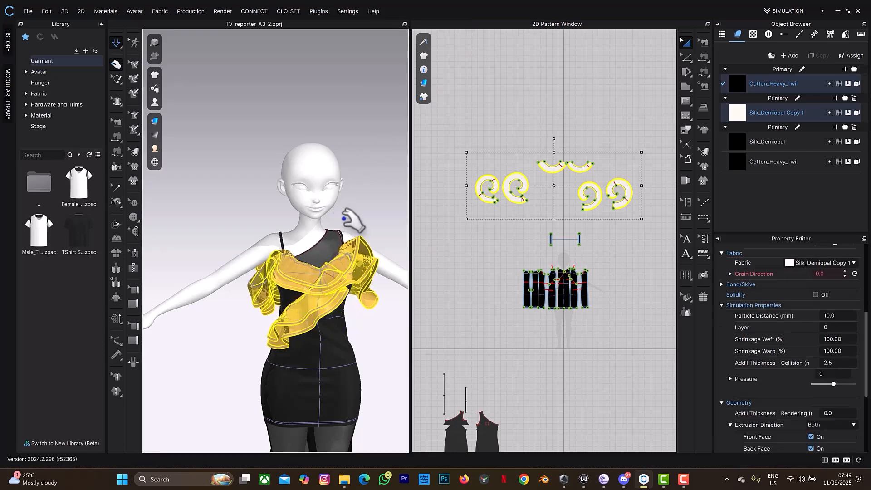
pyautogui.press('space')
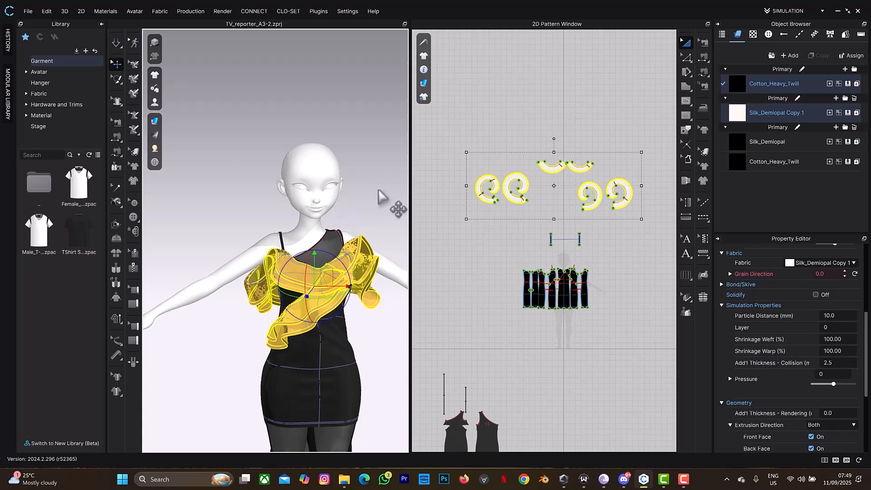
pyautogui.hotkey('ctrl', 'z')
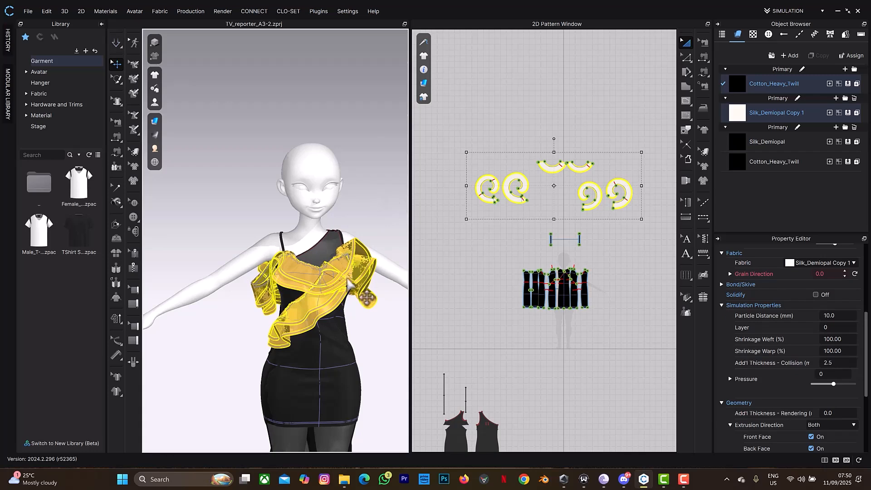
# - Remove the strengthening from the selected ruffle pieces and start the simulation
pyautogui.hotkey('ctrl', 'h')
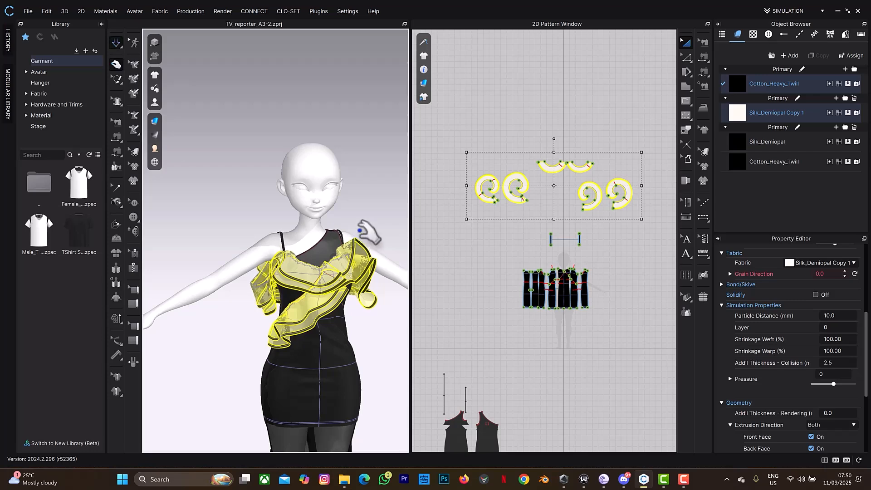
# - Check the dress's back shoulder area up close and tug the back bodice piece while the simulation runs
pyautogui.moveTo(349, 224); pyautogui.dragTo(204, 285, button='right')
pyautogui.scroll(5, 206, 302)
pyautogui.moveTo(212, 324); pyautogui.dragTo(314, 157, button='middle')
pyautogui.scroll(3, 258, 267)
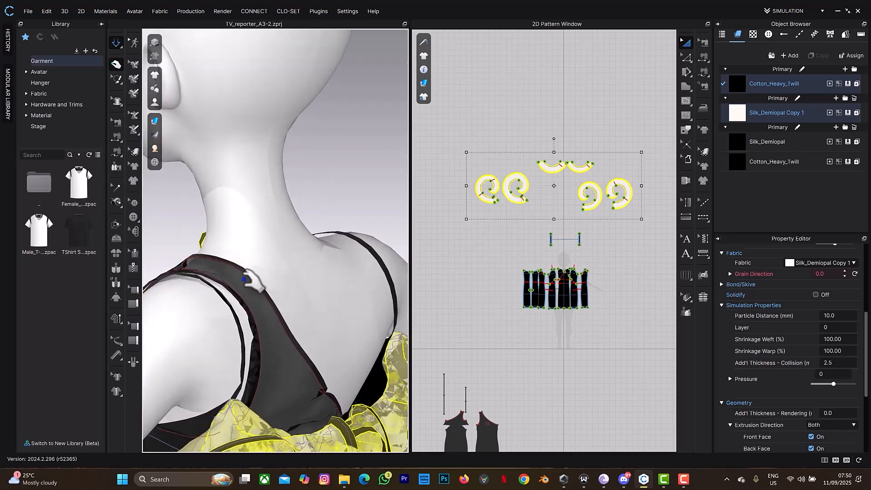
pyautogui.click(252, 386)
pyautogui.moveTo(239, 304); pyautogui.dragTo(233, 299)
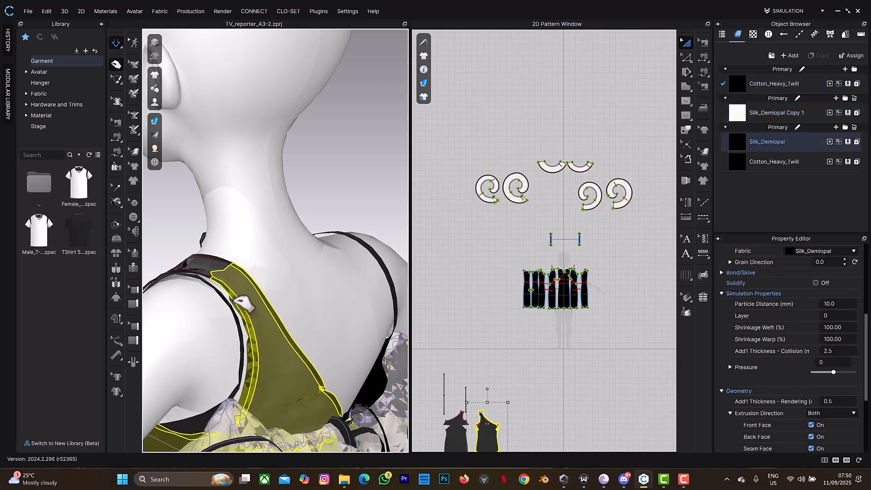
pyautogui.click(211, 280)
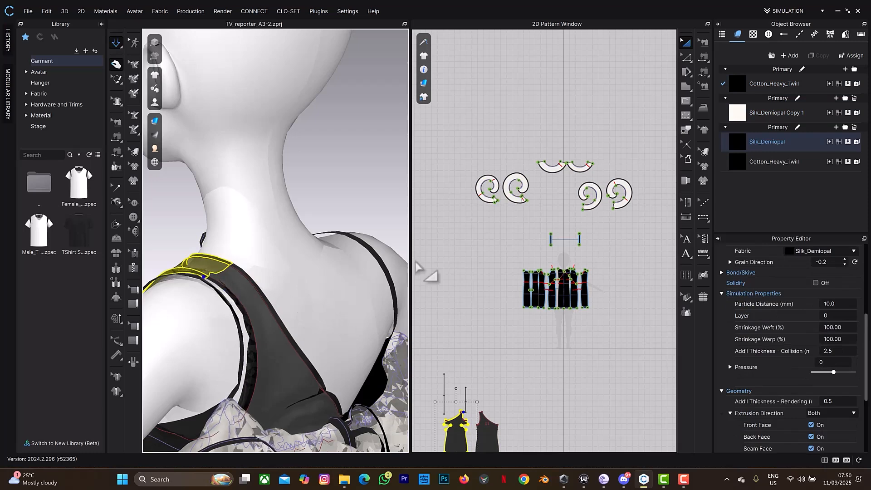
# - Apply Solidify to all the white ruffle pieces, simulate the garment to settle them, and stop the simulation
pyautogui.scroll(-4, 325, 252)
pyautogui.scroll(-3, 317, 251)
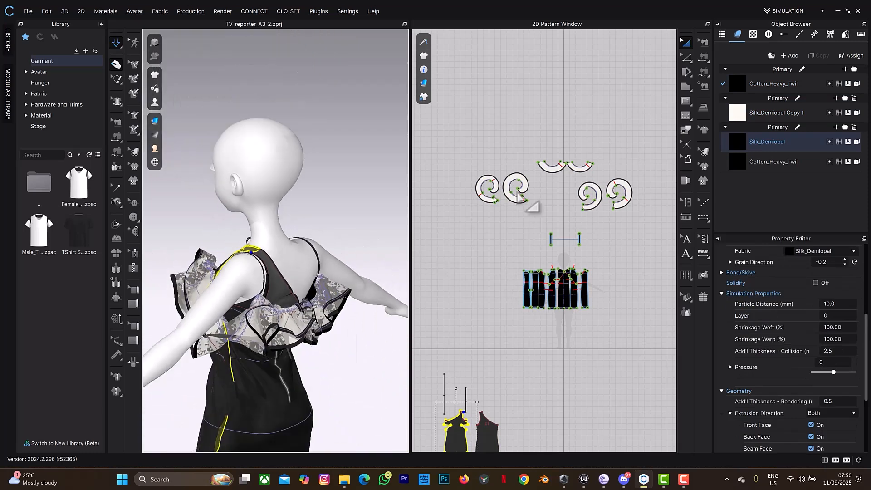
pyautogui.moveTo(468, 148); pyautogui.dragTo(653, 236)
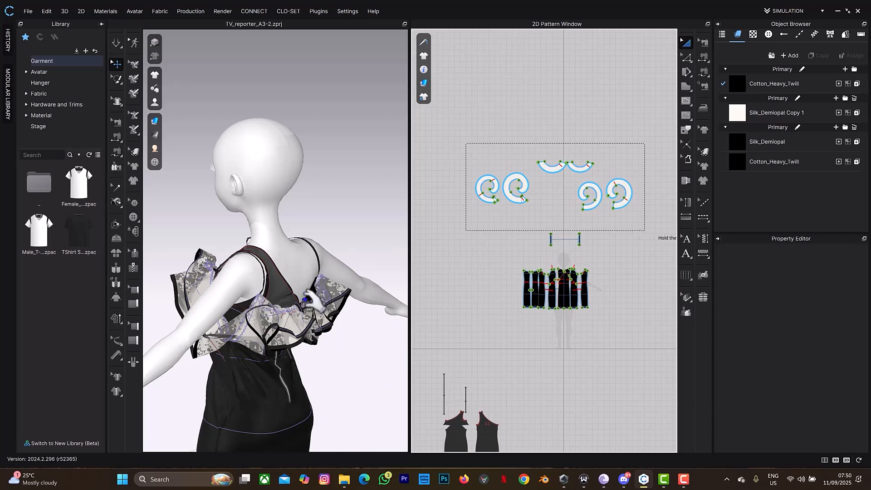
pyautogui.rightClick(301, 318)
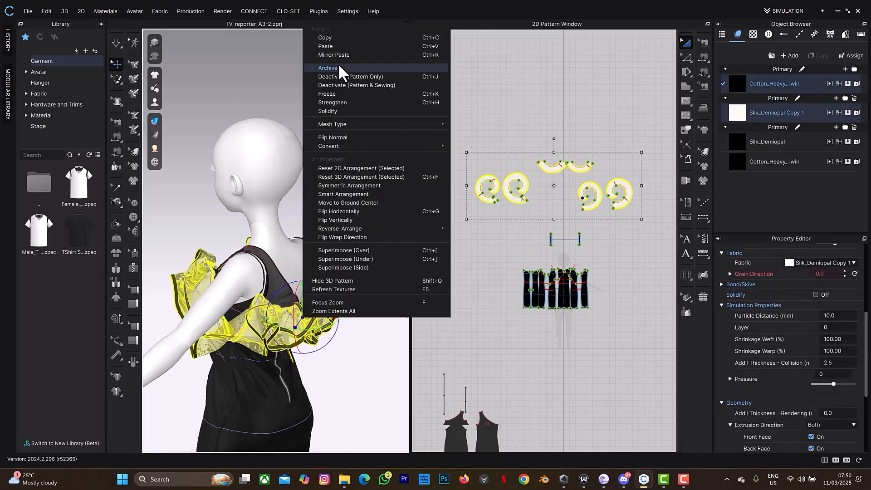
pyautogui.click(332, 113)
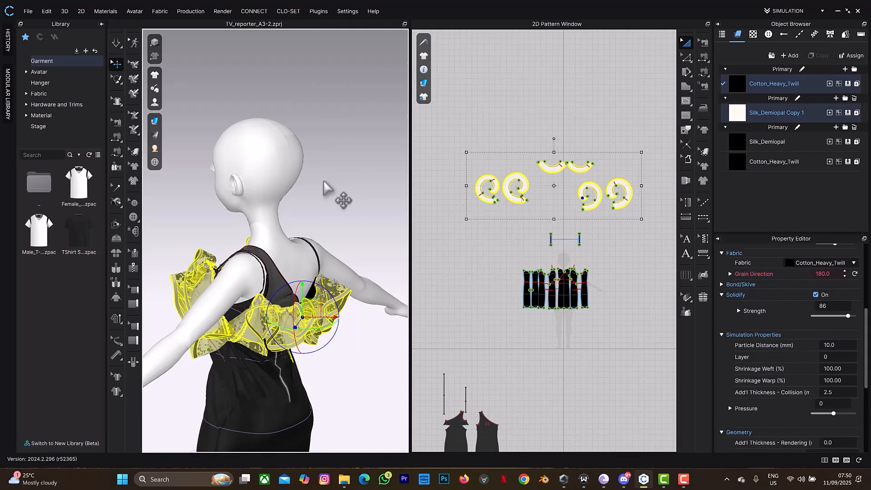
pyautogui.press('space')
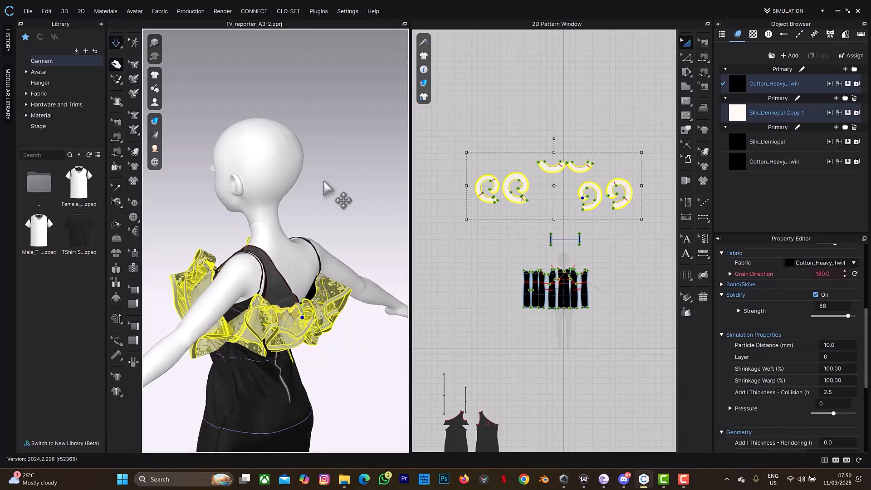
pyautogui.moveTo(323, 199); pyautogui.dragTo(295, 203, button='right')
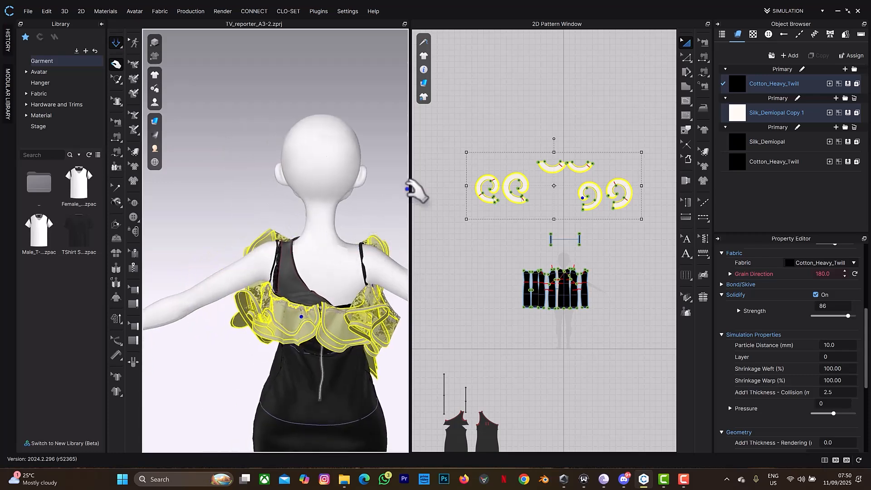
pyautogui.click(375, 211)
pyautogui.press('space')
# - Change the physical property preset of the back bodice's Silk_Demiopal fabric to Knit_Cotton_Jersey
pyautogui.click(284, 266)
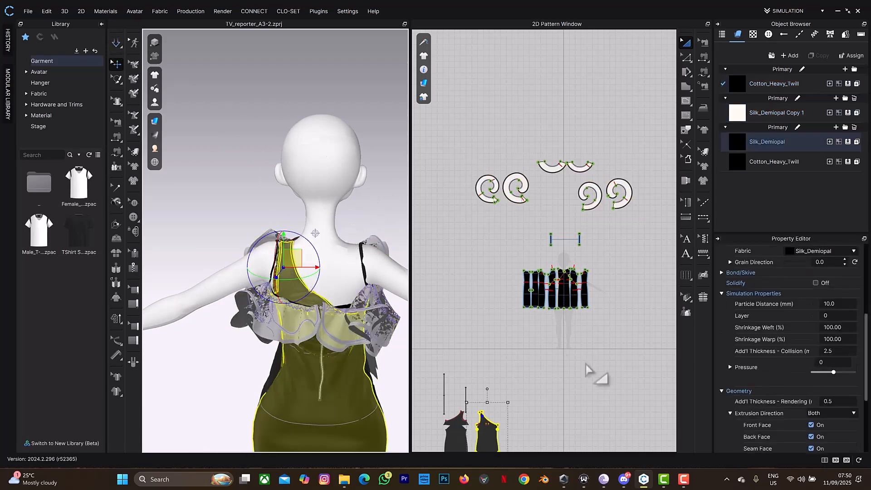
pyautogui.scroll(-3, 802, 407)
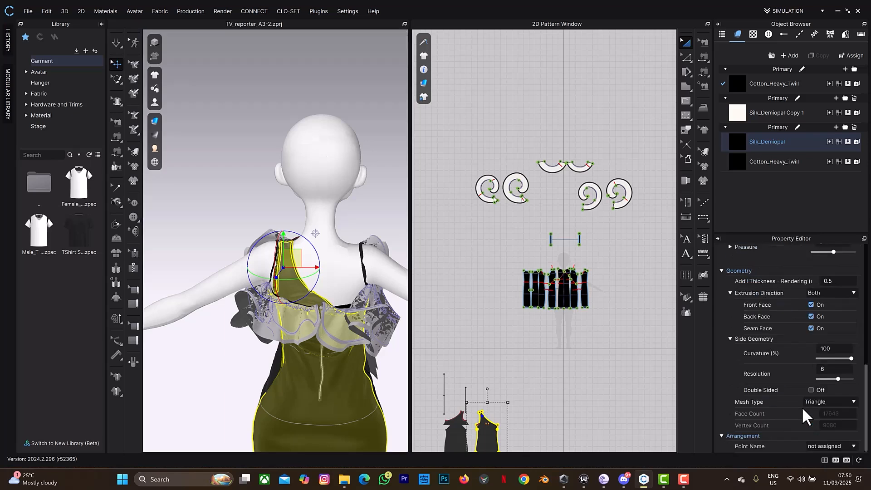
pyautogui.click(762, 146)
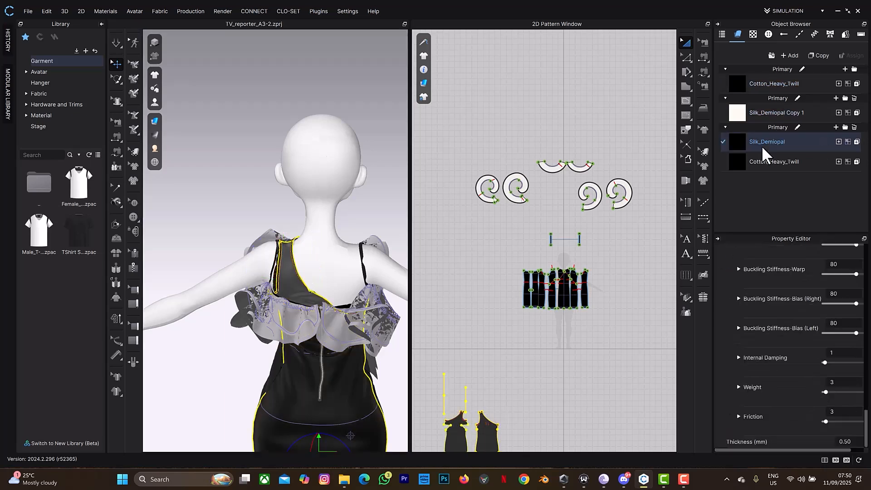
pyautogui.scroll(10, 774, 361)
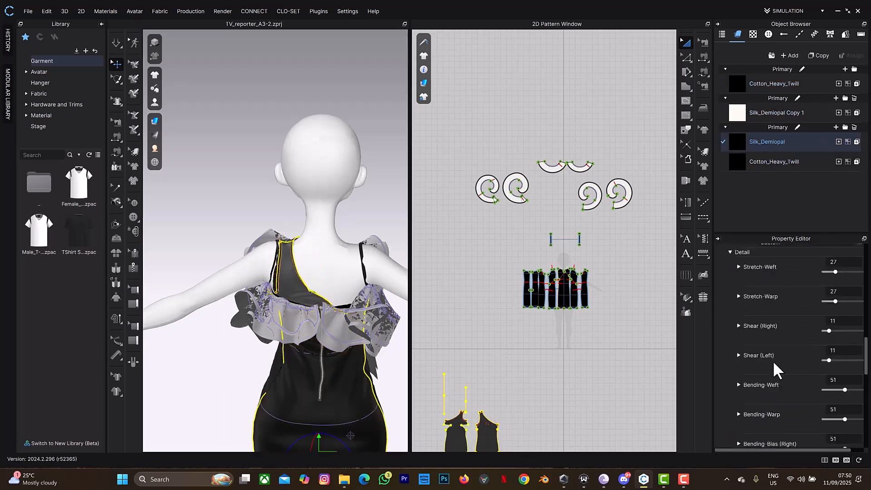
pyautogui.click(777, 350)
pyautogui.scroll(-15, 795, 254)
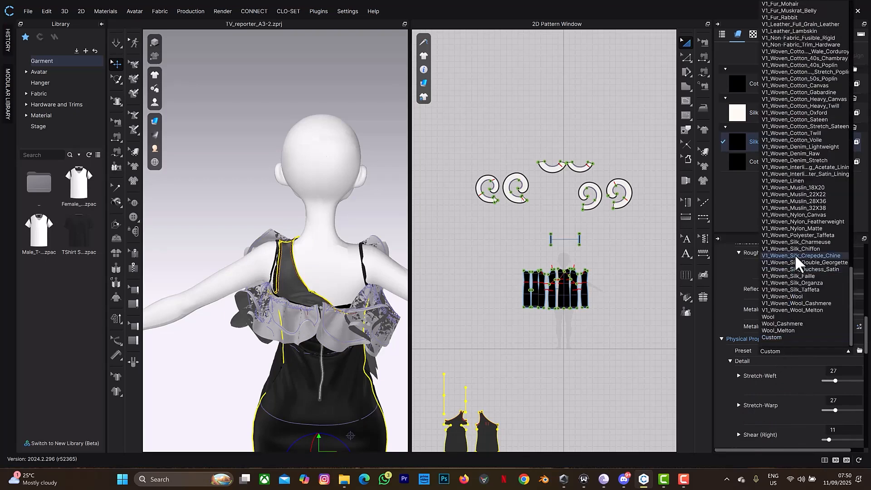
pyautogui.scroll(4, 795, 247)
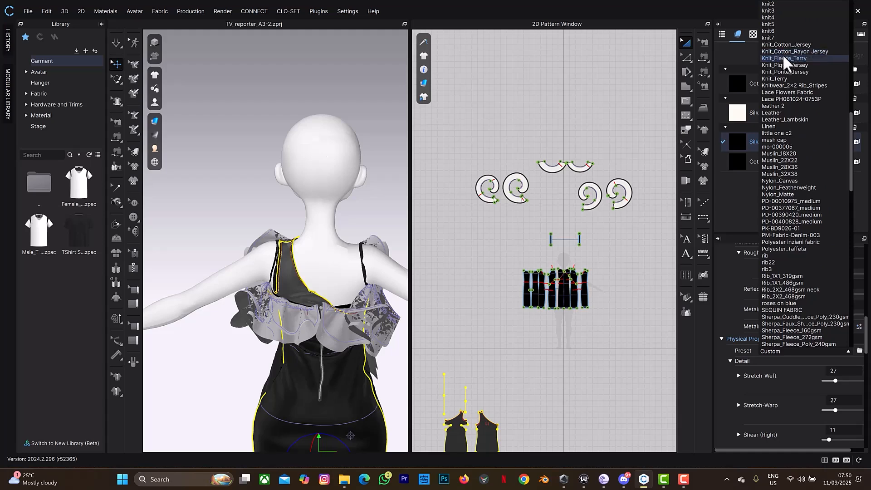
pyautogui.click(790, 45)
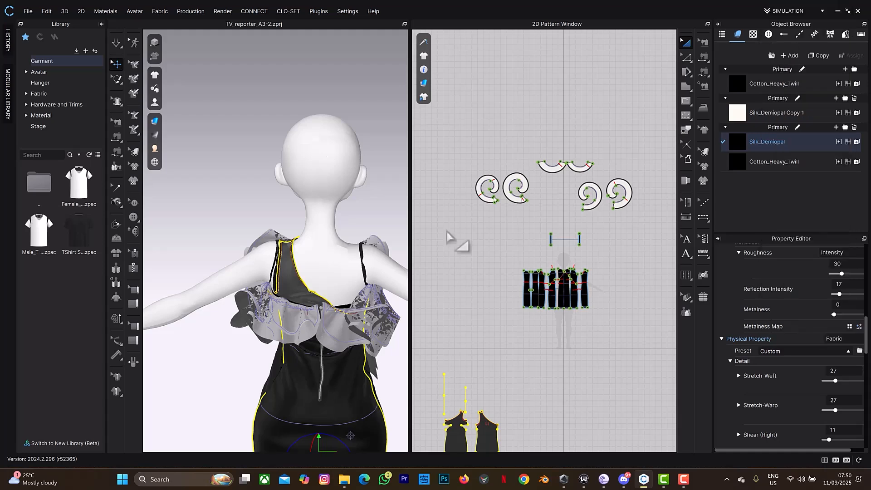
# - Start simulating the garment and pull the back piece downward at the hip
pyautogui.press('space')
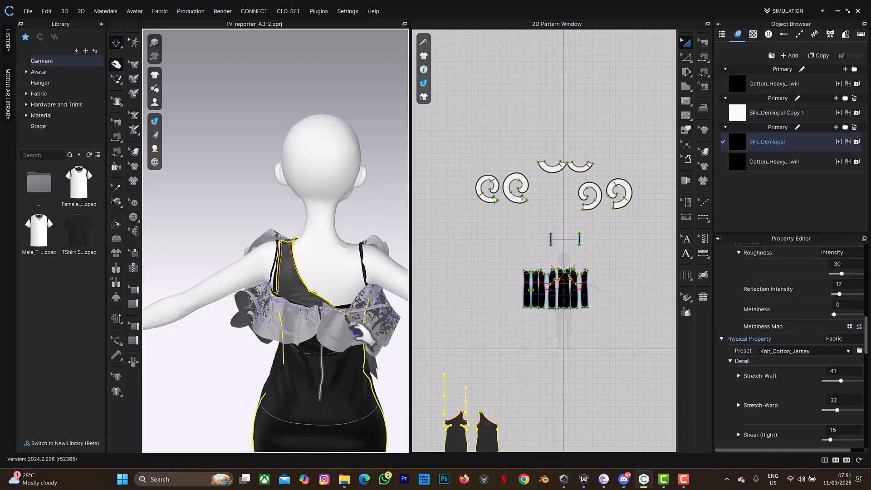
pyautogui.click(295, 424)
pyautogui.moveTo(297, 427); pyautogui.dragTo(265, 488)
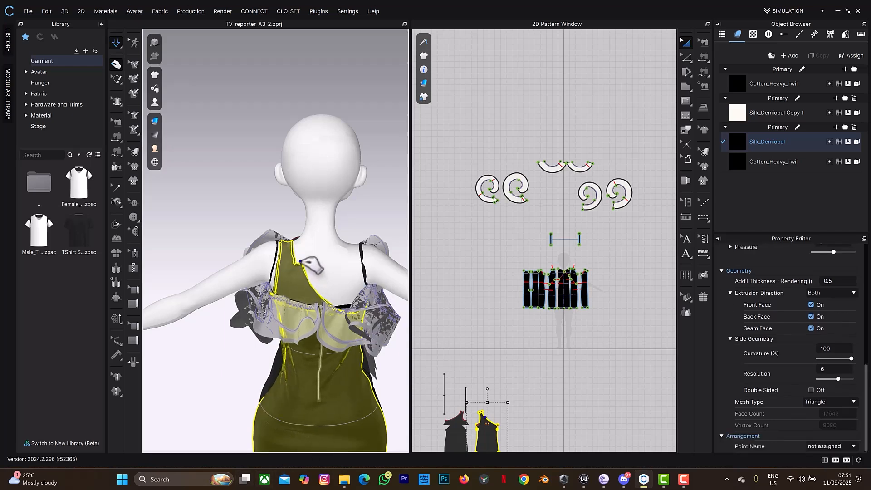
# - Check the shoulder and back from several angles and pull the back neckline edge upward during the simulation
pyautogui.moveTo(364, 255); pyautogui.dragTo(314, 288, button='right')
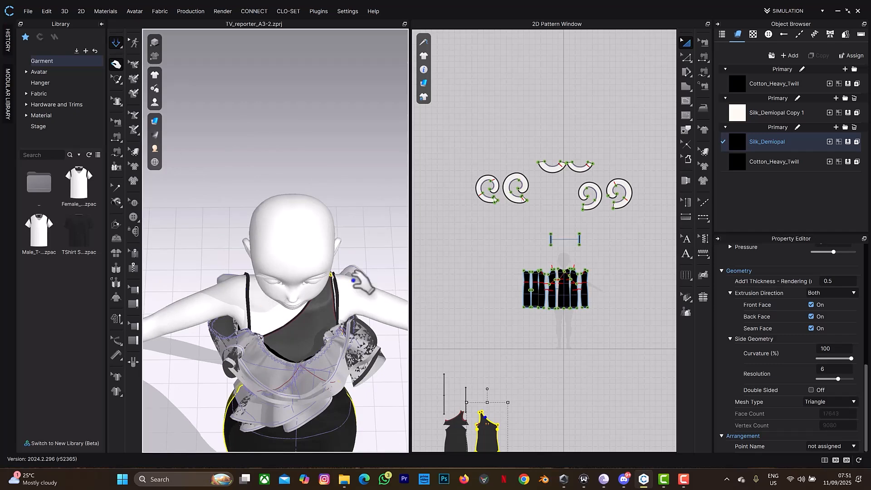
pyautogui.moveTo(331, 275); pyautogui.dragTo(310, 268, button='right')
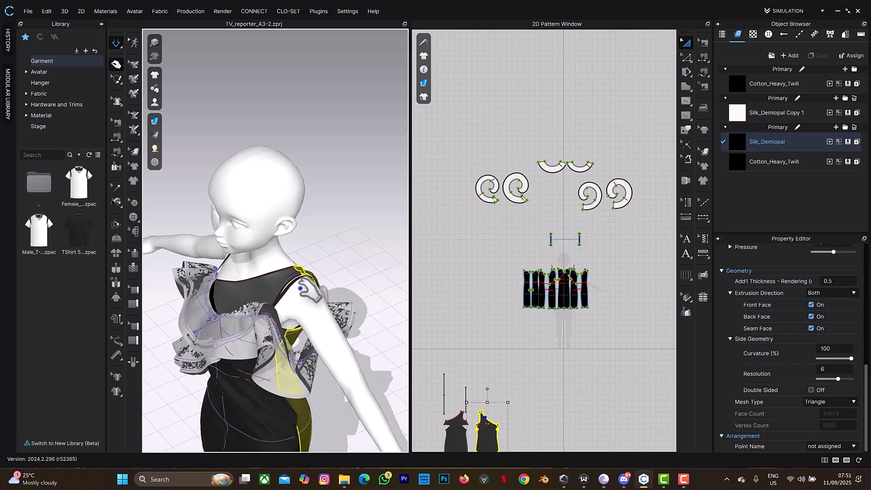
pyautogui.moveTo(317, 256); pyautogui.dragTo(262, 254, button='right')
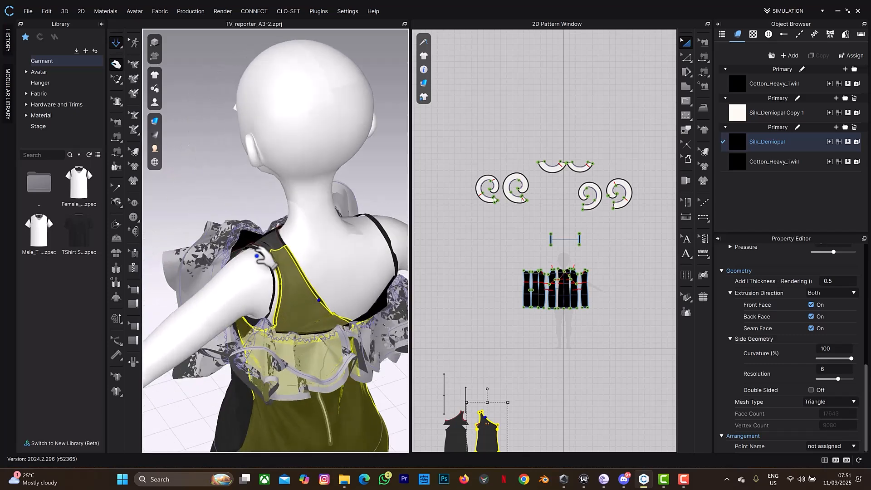
pyautogui.scroll(5, 281, 247)
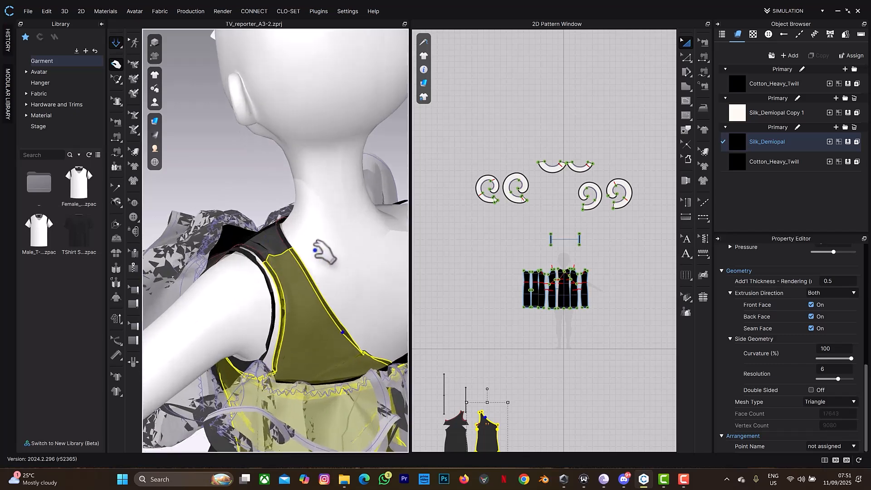
pyautogui.moveTo(324, 252); pyautogui.dragTo(248, 259, button='right')
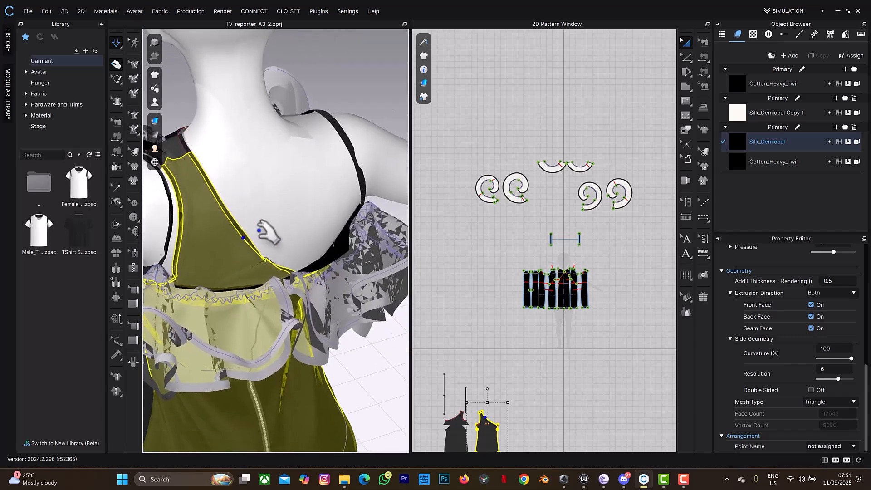
pyautogui.moveTo(263, 229); pyautogui.dragTo(251, 214, button='right')
pyautogui.moveTo(256, 248); pyautogui.dragTo(259, 220)
# - Check the dress's drape from the side and front, and stop the simulation
pyautogui.moveTo(366, 268); pyautogui.dragTo(467, 271, button='right')
pyautogui.scroll(-5, 249, 255)
pyautogui.moveTo(249, 255); pyautogui.dragTo(96, 259, button='right')
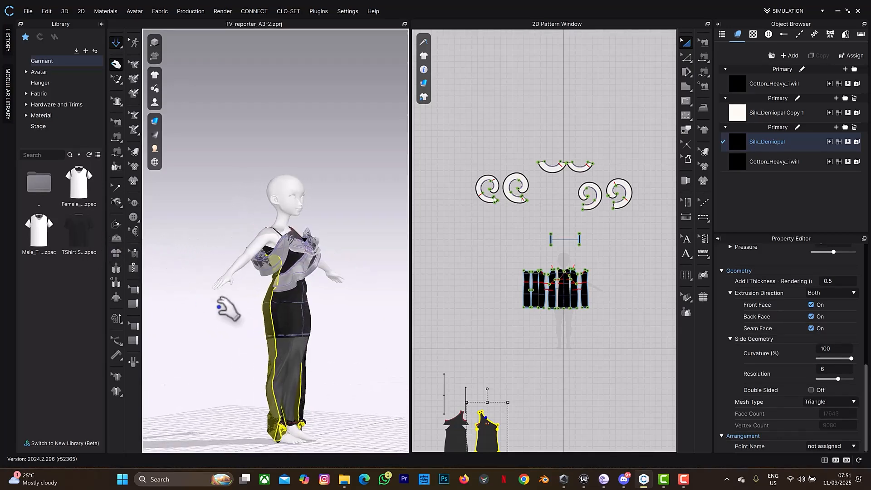
pyautogui.scroll(3, 318, 252)
pyautogui.scroll(2, 320, 253)
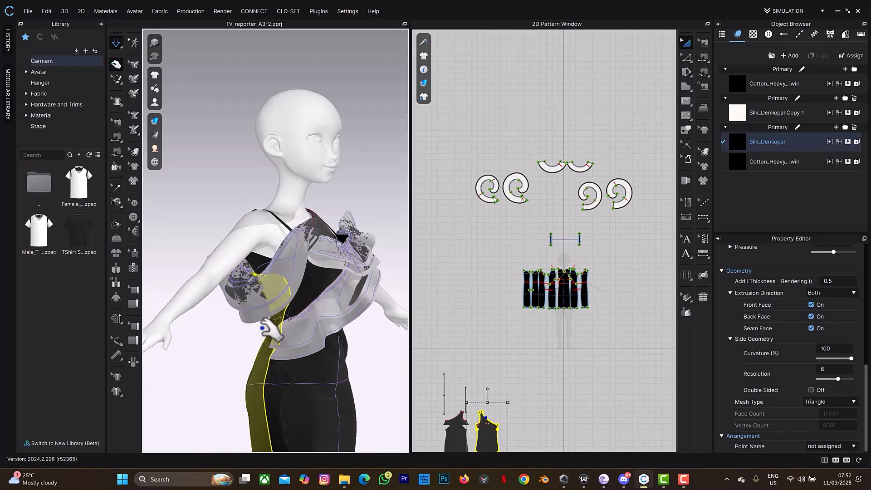
pyautogui.moveTo(264, 315); pyautogui.dragTo(311, 357, button='right')
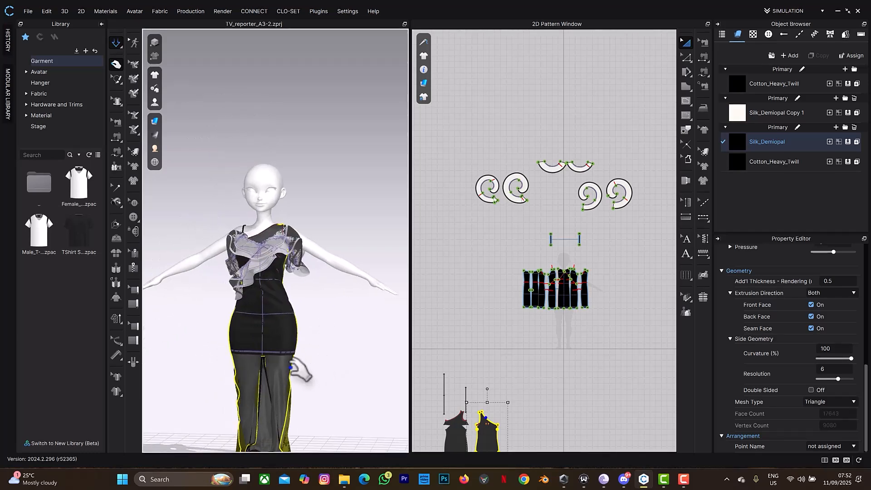
pyautogui.press('space')
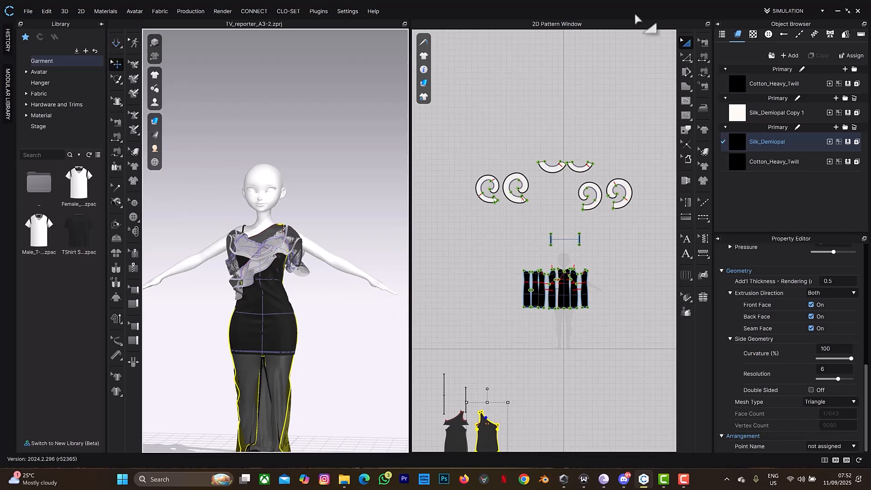
# - Switch to the Animation workspace and record the garment simulation over the avatar's animation
pyautogui.click(810, 12)
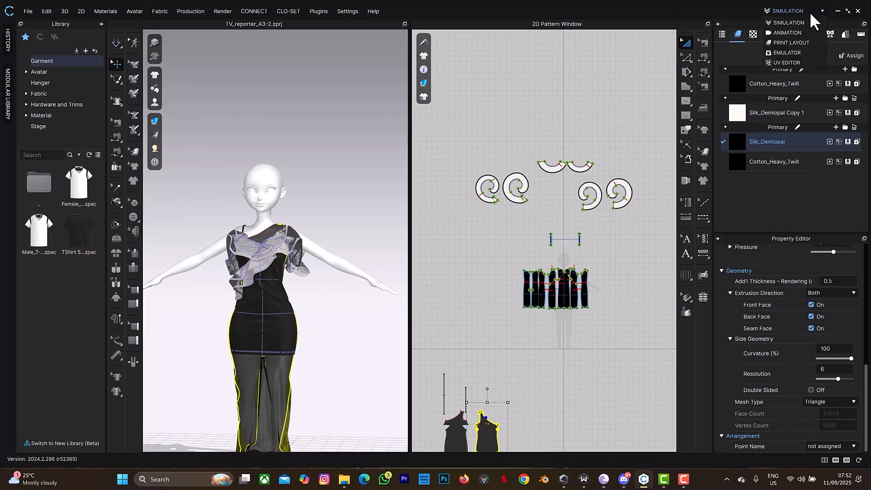
pyautogui.click(795, 32)
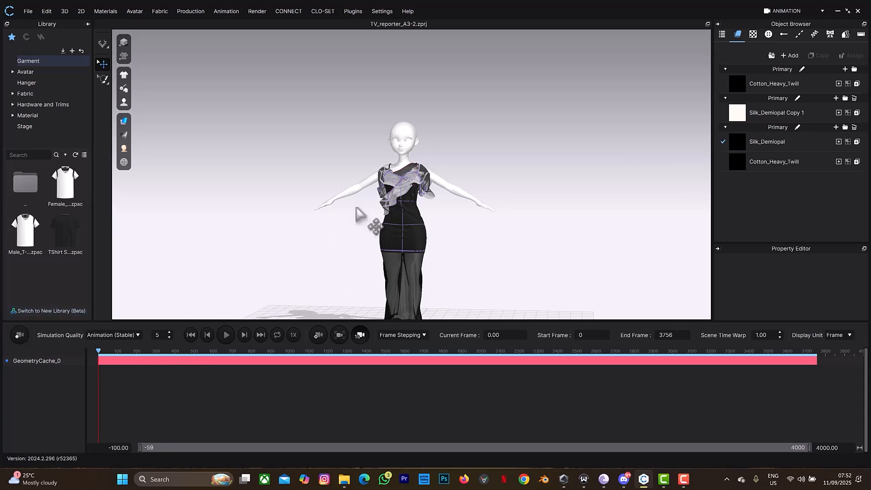
pyautogui.scroll(10, 439, 162)
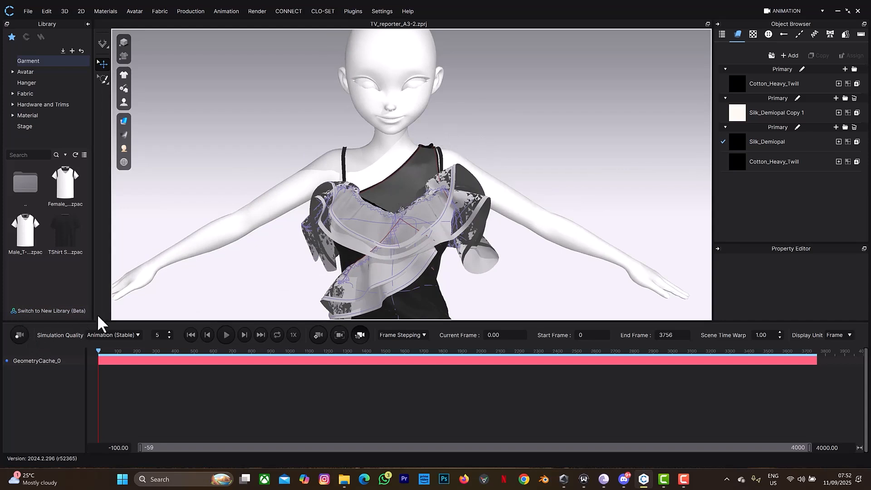
pyautogui.click(22, 335)
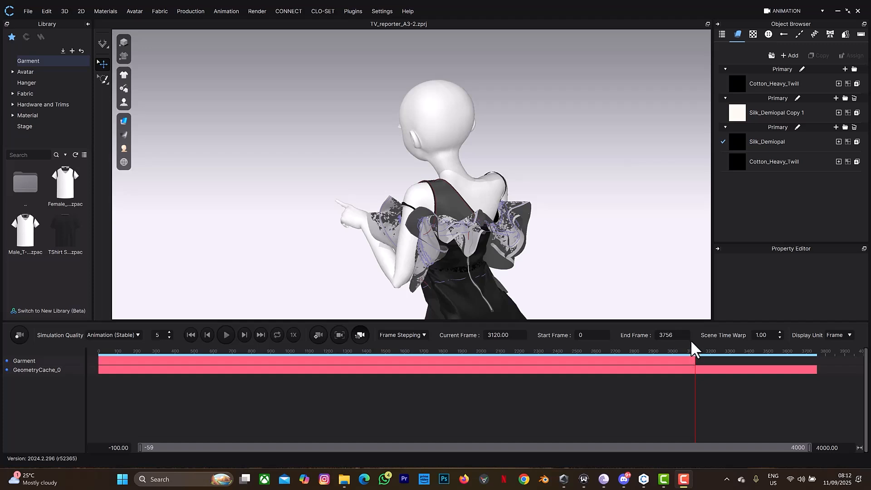
# - Examine the ruffles and skirt of the recorded dress from the front and side at frame 3120
pyautogui.moveTo(469, 222); pyautogui.dragTo(532, 240, button='right')
pyautogui.moveTo(535, 243); pyautogui.dragTo(579, 195, button='middle')
pyautogui.moveTo(578, 195); pyautogui.dragTo(565, 191, button='right')
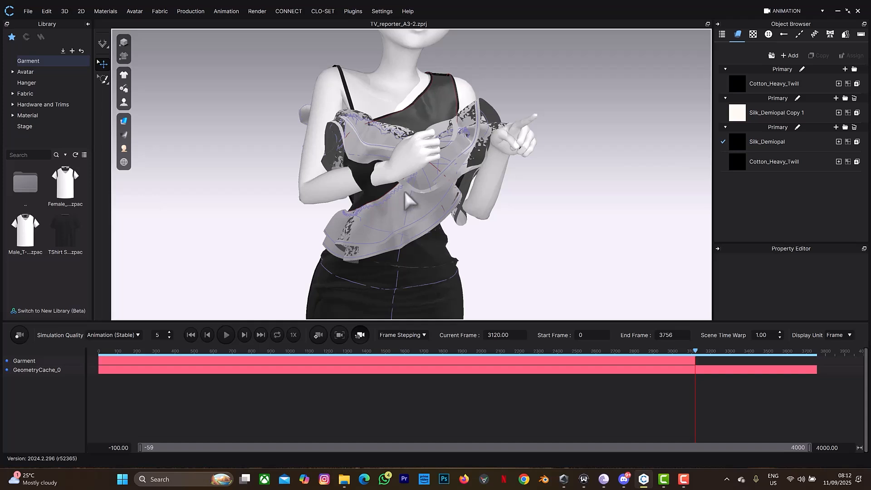
pyautogui.moveTo(404, 190); pyautogui.dragTo(453, 127, button='right')
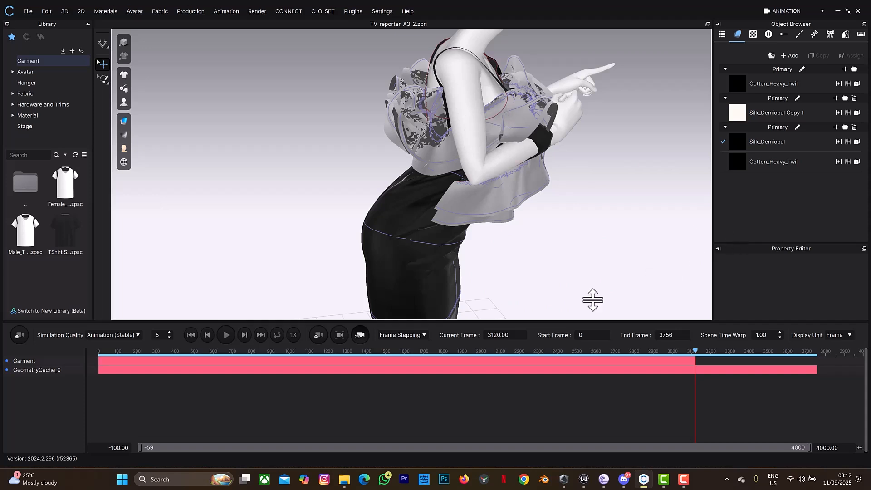
# - Return the recorded animation to its first frame with the dress in view from the front
pyautogui.click(194, 336)
pyautogui.moveTo(349, 221); pyautogui.dragTo(442, 233, button='middle')
pyautogui.moveTo(442, 233); pyautogui.dragTo(457, 260, button='right')
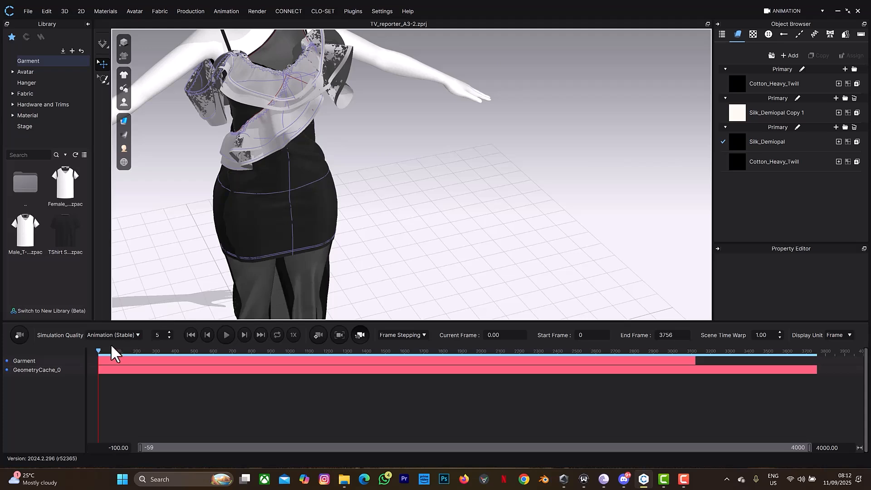
pyautogui.moveTo(262, 228); pyautogui.dragTo(314, 243, button='middle')
pyautogui.scroll(-2, 333, 240)
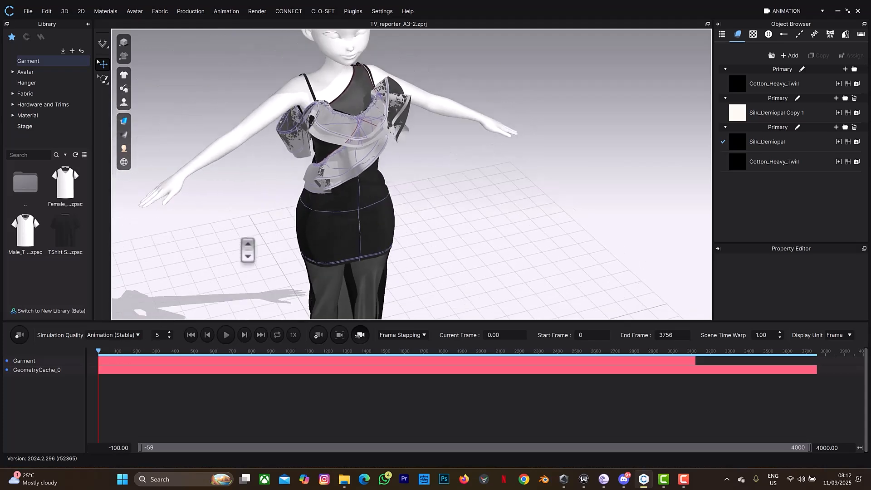
# - Scrub the recorded animation through frames 1157, 1404 and 1565, checking the ruffles from the front, side and back
pyautogui.moveTo(105, 359); pyautogui.dragTo(334, 356)
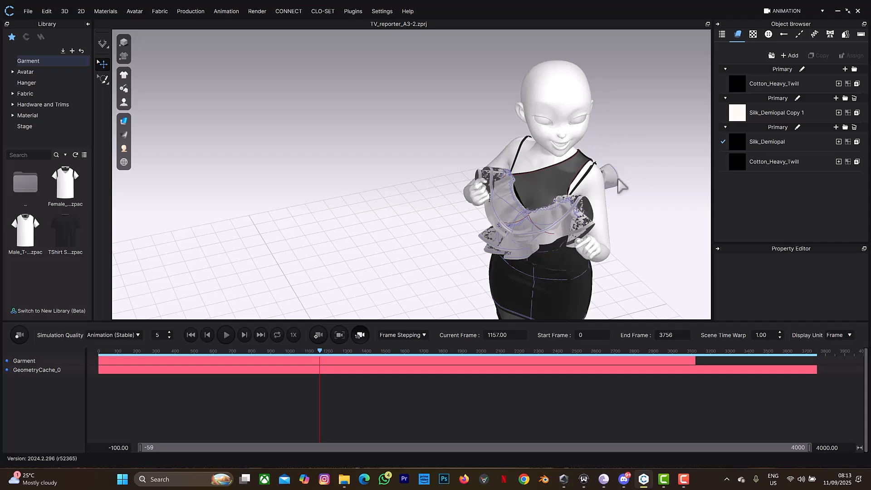
pyautogui.moveTo(623, 183); pyautogui.dragTo(592, 181, button='right')
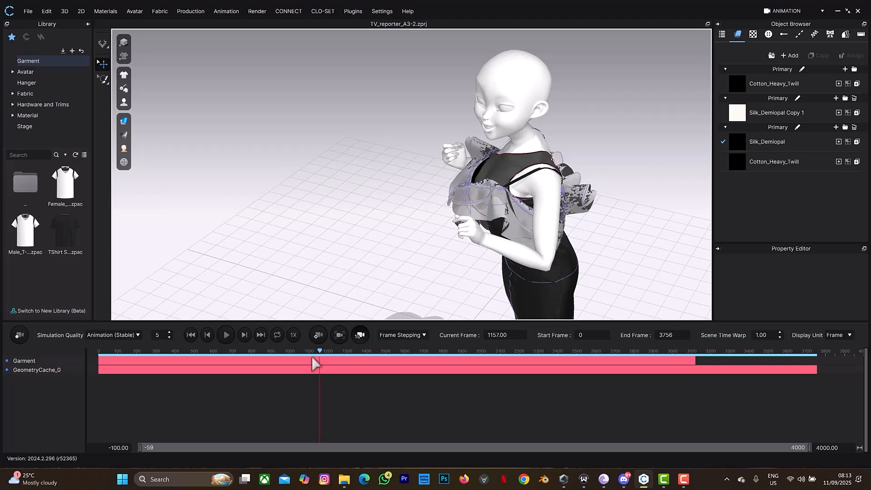
pyautogui.moveTo(323, 356); pyautogui.dragTo(398, 350)
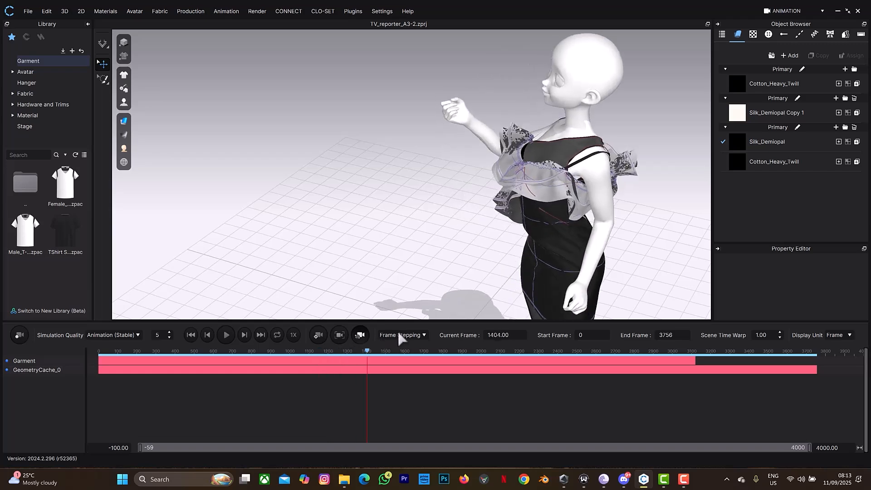
pyautogui.moveTo(588, 158); pyautogui.dragTo(552, 158, button='right')
pyautogui.scroll(5, 552, 158)
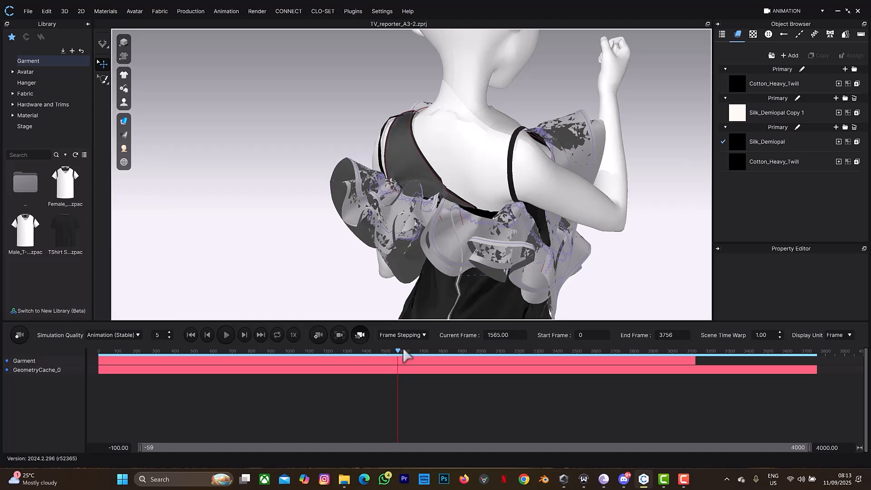
# - Advance the recorded animation to frame 2713 and examine the full dress and its chest ruffles from the front
pyautogui.moveTo(410, 350); pyautogui.dragTo(625, 338)
pyautogui.moveTo(618, 197); pyautogui.dragTo(525, 184, button='right')
pyautogui.scroll(-5, 525, 184)
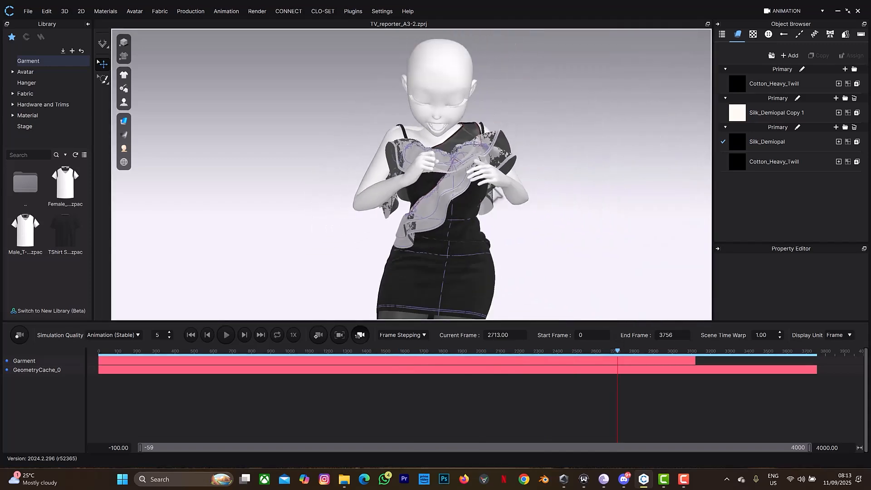
pyautogui.scroll(-2, 474, 255)
pyautogui.scroll(-4, 475, 254)
pyautogui.moveTo(490, 225)
pyautogui.mouseDown(button='right')
pyautogui.moveTo(399, 230)
pyautogui.moveTo(490, 234)
pyautogui.mouseUp(button='right')
pyautogui.scroll(4, 485, 224)
pyautogui.moveTo(476, 236); pyautogui.dragTo(495, 182, button='middle')
pyautogui.scroll(1, 498, 188)
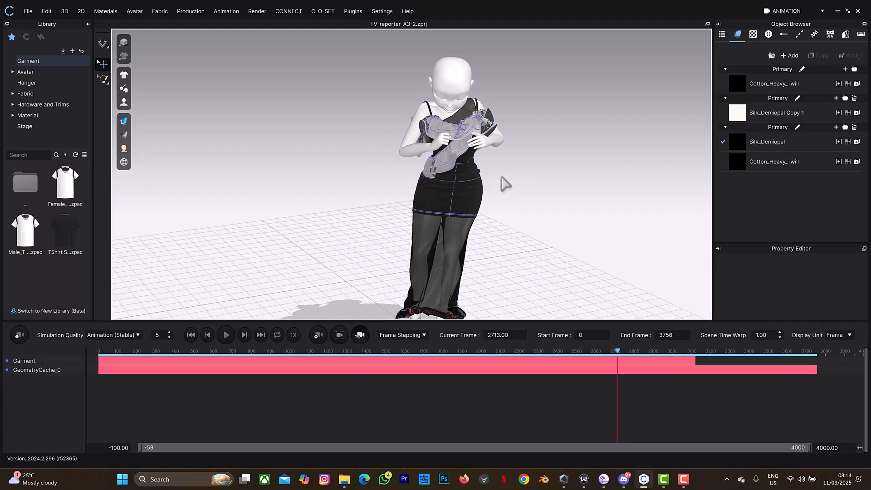
pyautogui.scroll(2, 466, 151)
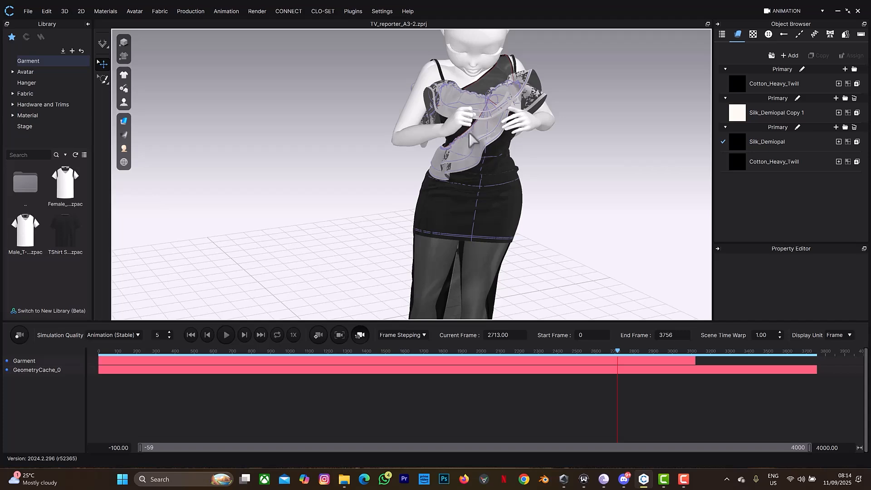
pyautogui.scroll(2, 469, 132)
pyautogui.moveTo(469, 132); pyautogui.dragTo(444, 210, button='middle')
pyautogui.moveTo(443, 209); pyautogui.dragTo(472, 179, button='right')
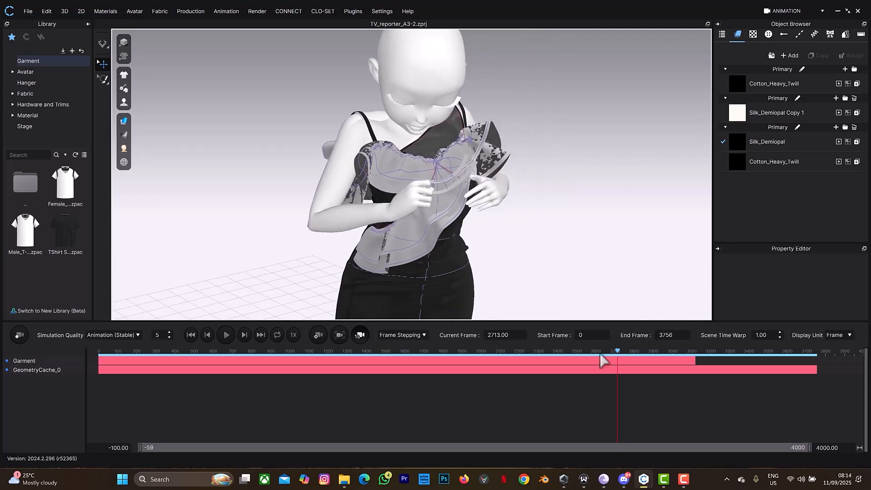
# - Move the animation to frame 2791 and inspect up close where the bent forearm meets the bodice and ruffles
pyautogui.moveTo(620, 352); pyautogui.dragTo(632, 363)
pyautogui.moveTo(496, 279); pyautogui.dragTo(356, 164, button='right')
pyautogui.moveTo(356, 164); pyautogui.dragTo(505, 198, button='middle')
pyautogui.scroll(6, 494, 189)
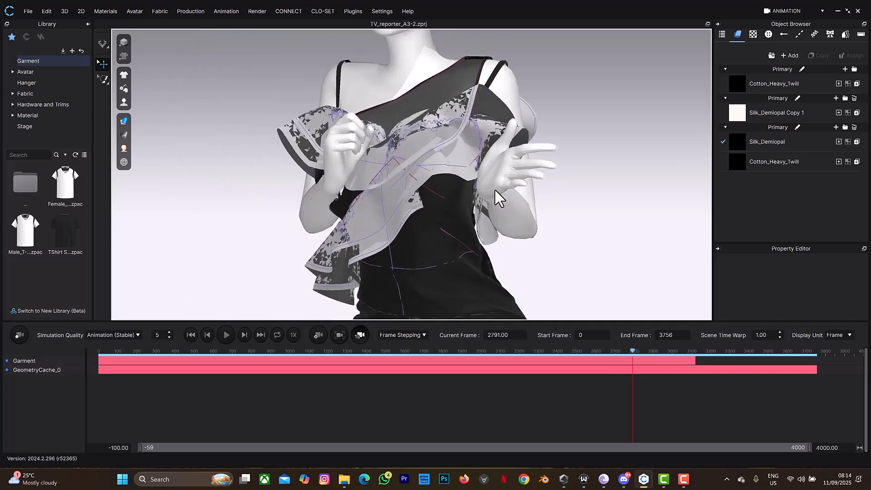
pyautogui.moveTo(416, 192); pyautogui.dragTo(350, 209, button='right')
pyautogui.scroll(3, 350, 207)
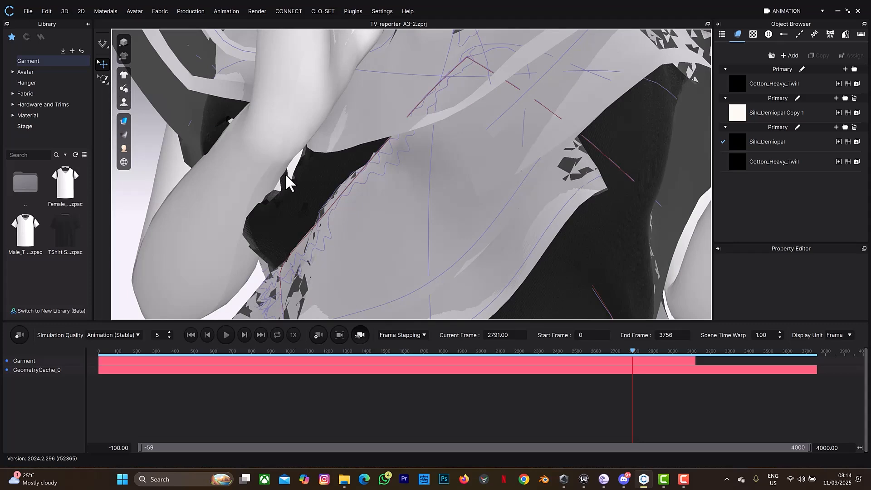
# - Step the animation through frame 2810 to frame 2823 and inspect the arm and waist ruffle from the side
pyautogui.scroll(-4, 287, 181)
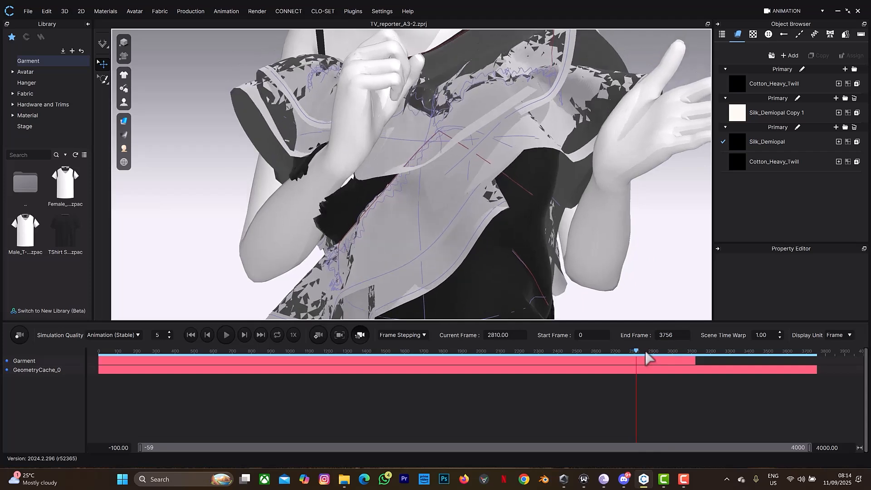
pyautogui.scroll(5, 336, 185)
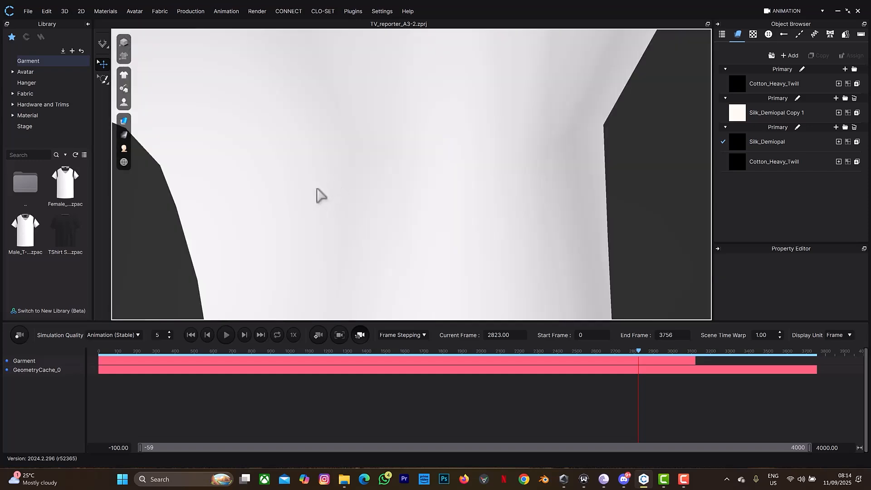
pyautogui.scroll(-5, 317, 188)
pyautogui.moveTo(318, 187); pyautogui.dragTo(354, 180, button='right')
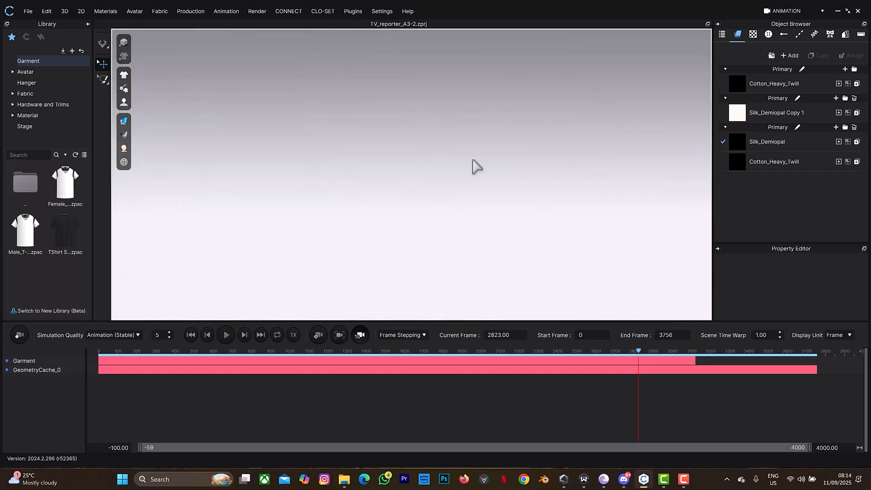
pyautogui.scroll(-8, 483, 257)
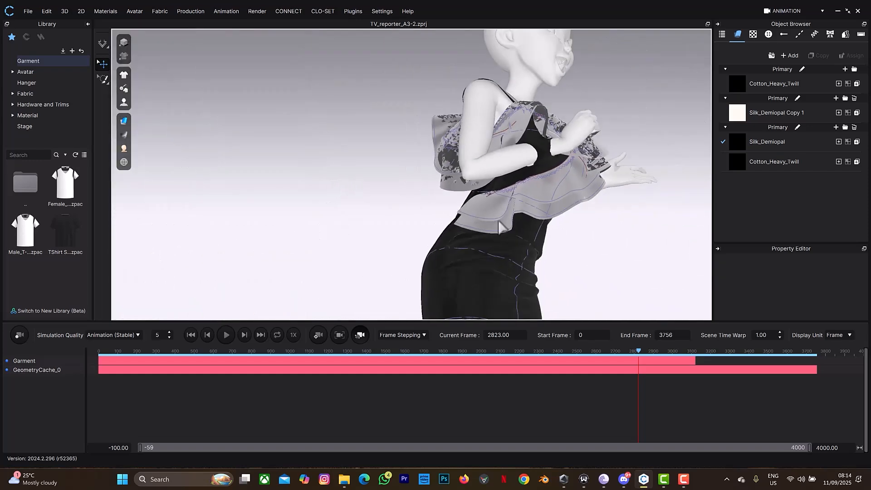
# - Remove the black dress panels beneath the waist ruffle and around the forearm
pyautogui.click(559, 173)
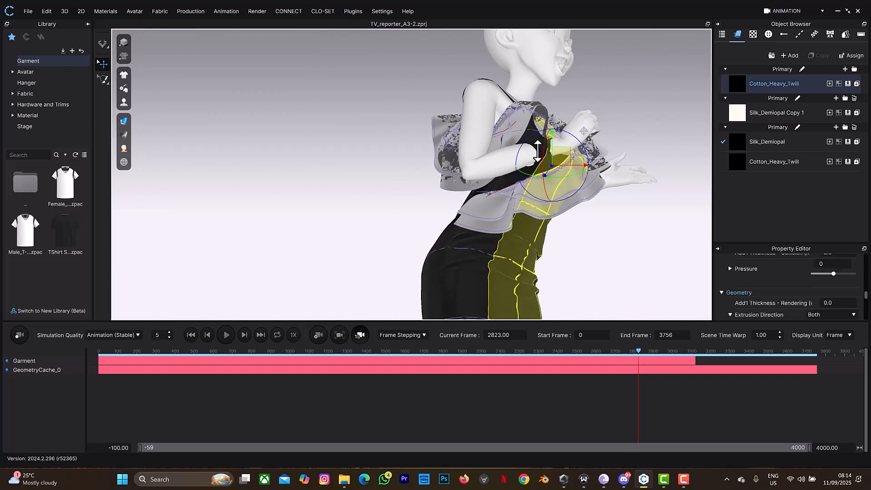
pyautogui.click(537, 152)
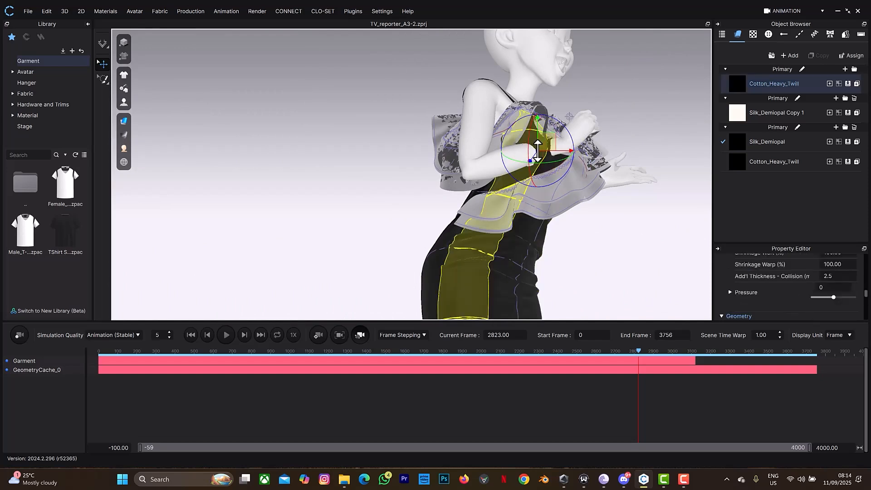
pyautogui.press('Escape')
pyautogui.scroll(1, 538, 151)
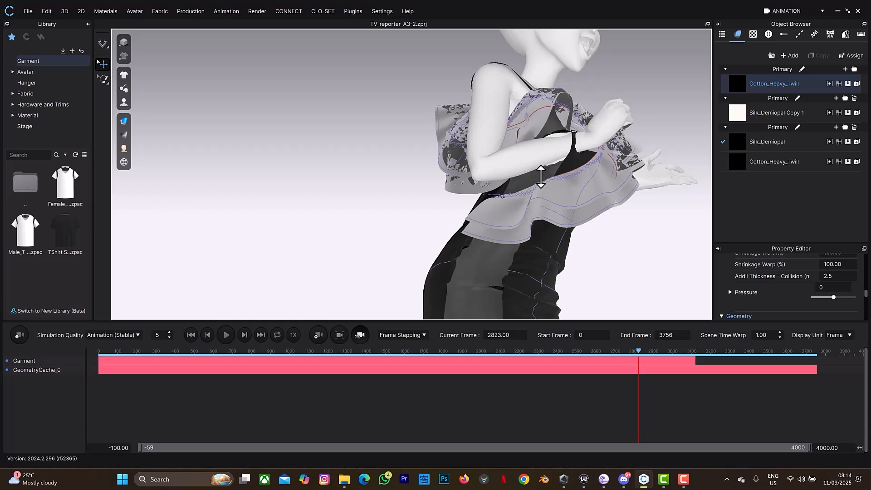
pyautogui.click(541, 177)
pyautogui.press('Delete')
# - Examine the remaining ruffles and the fabric caught at the wrist from the side and front
pyautogui.scroll(4, 570, 148)
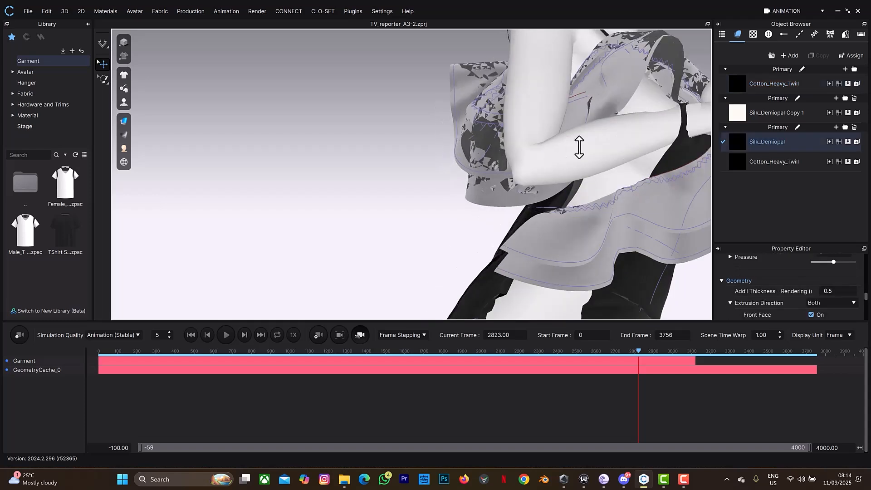
pyautogui.moveTo(624, 132); pyautogui.dragTo(480, 196, button='middle')
pyautogui.scroll(-3, 465, 172)
pyautogui.scroll(1, 472, 168)
pyautogui.moveTo(479, 166); pyautogui.dragTo(445, 227, button='right')
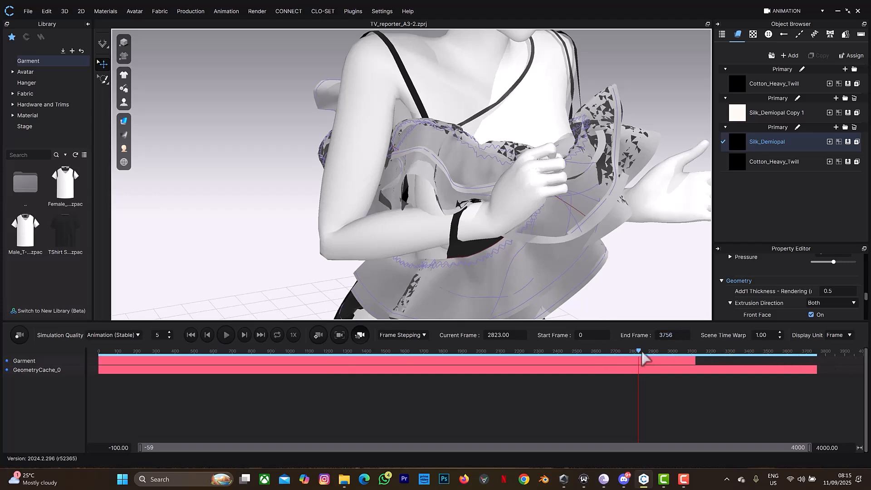
# - Scrub the recorded animation to frame 2985 and back to frame 2800 to review the fabric around the moving wrist
pyautogui.moveTo(641, 356); pyautogui.dragTo(676, 358)
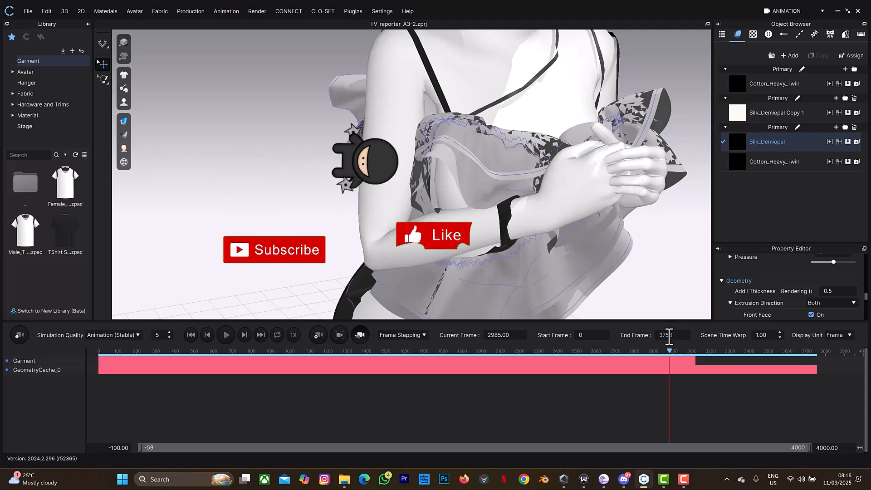
pyautogui.click(278, 370)
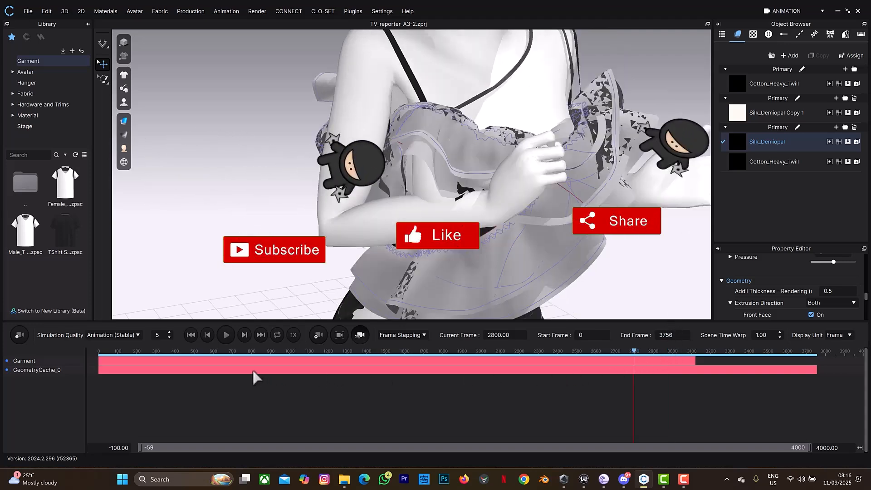
pyautogui.click(250, 370)
pyautogui.scroll(-3, 445, 172)
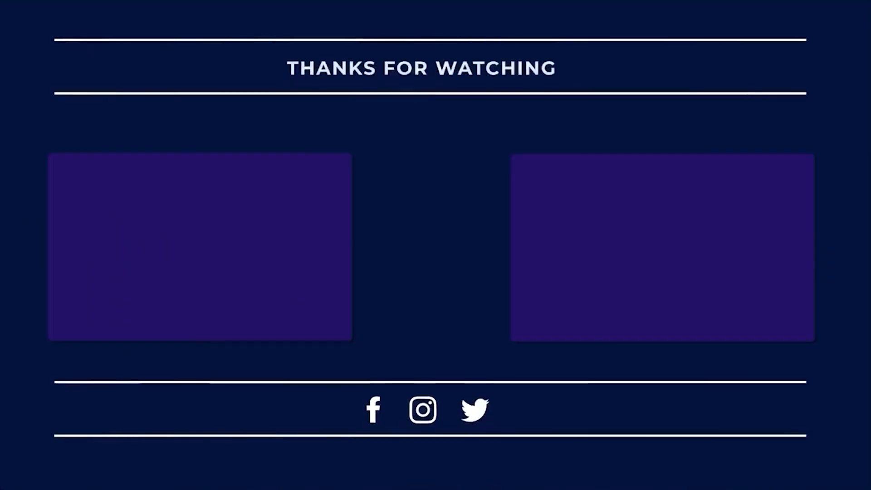